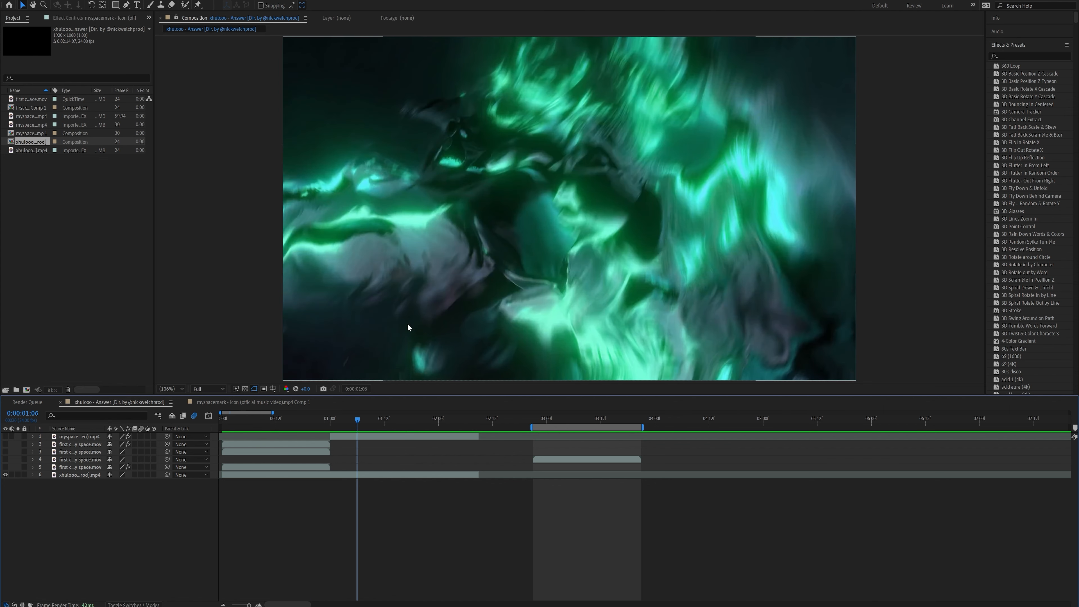
Preview the displacement reference video and play the untouched clip that starts at 0:00:02:21 for comparison
{"action": "left_click_drag", "start_coordinate": [439, 422], "coordinate": [472, 439]}
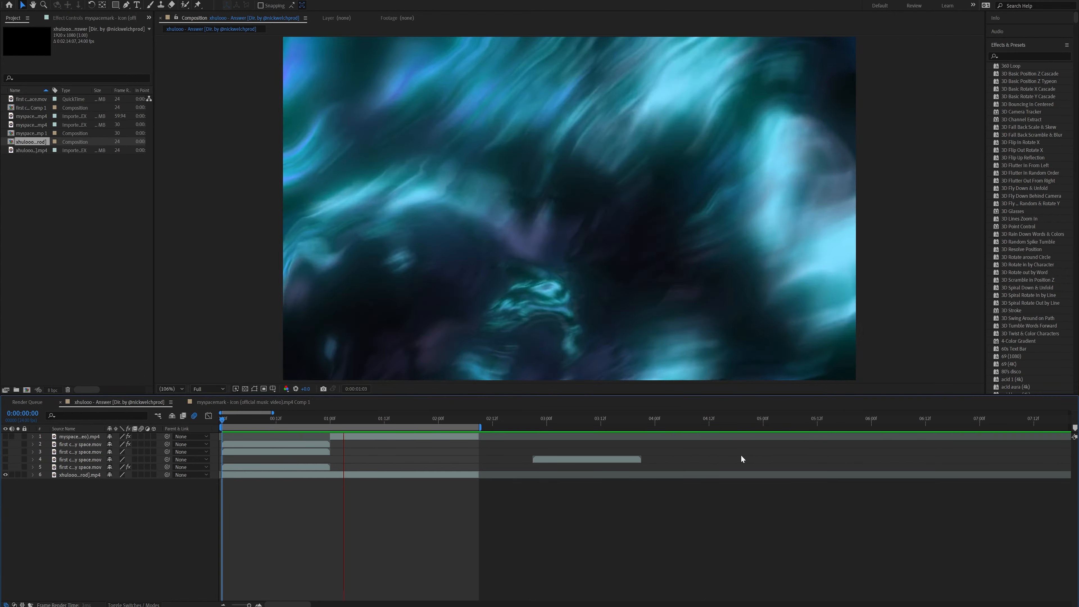
{"action": "key", "text": "space"}
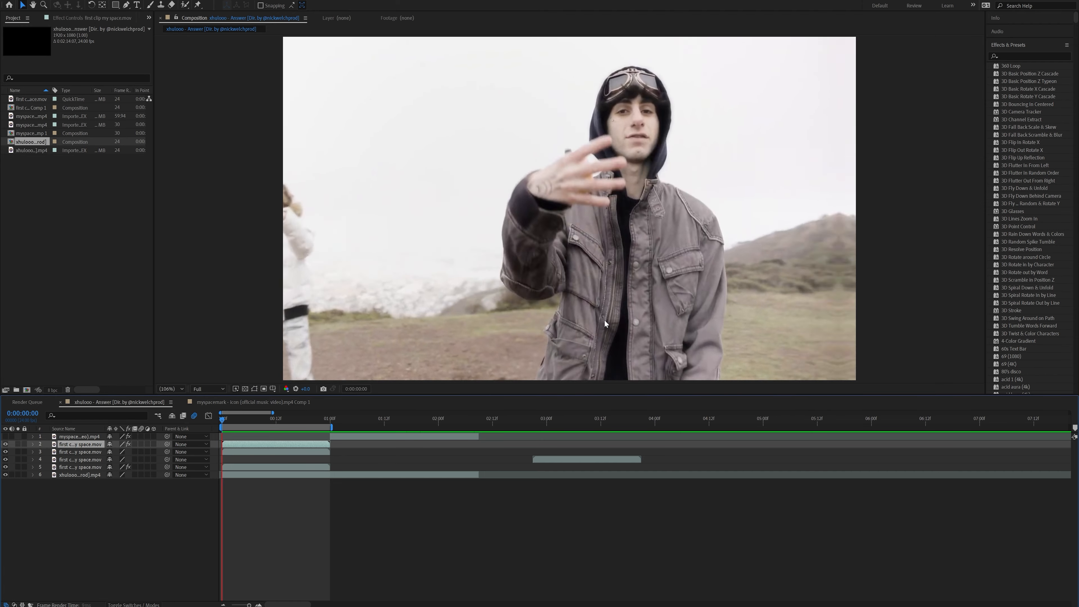
{"action": "left_click", "coordinate": [531, 423]}
{"action": "key", "text": "b"}
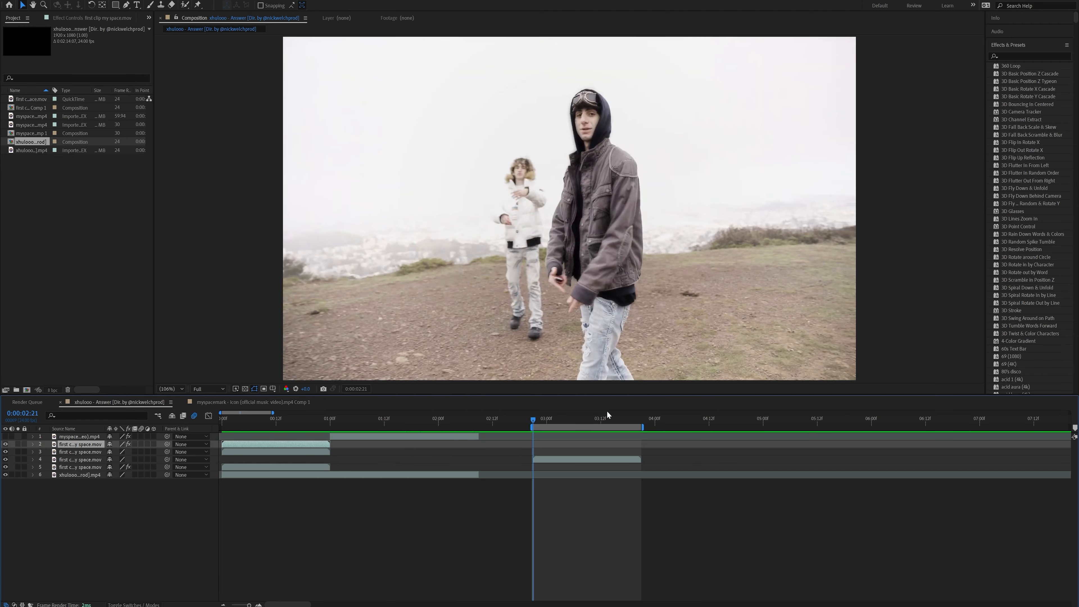
{"action": "key", "text": "space"}
{"action": "key", "text": "space"}
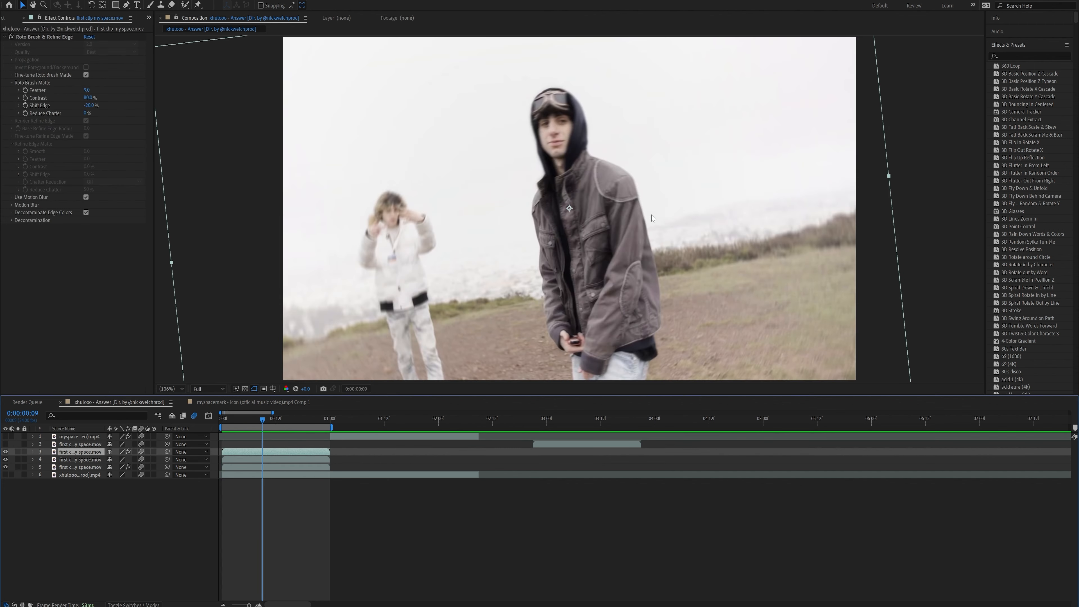
Duplicate the rotoscoped clip layer and pre-compose the lower copy, moving all attributes into the new composition
{"action": "key", "text": "ctrl+d"}
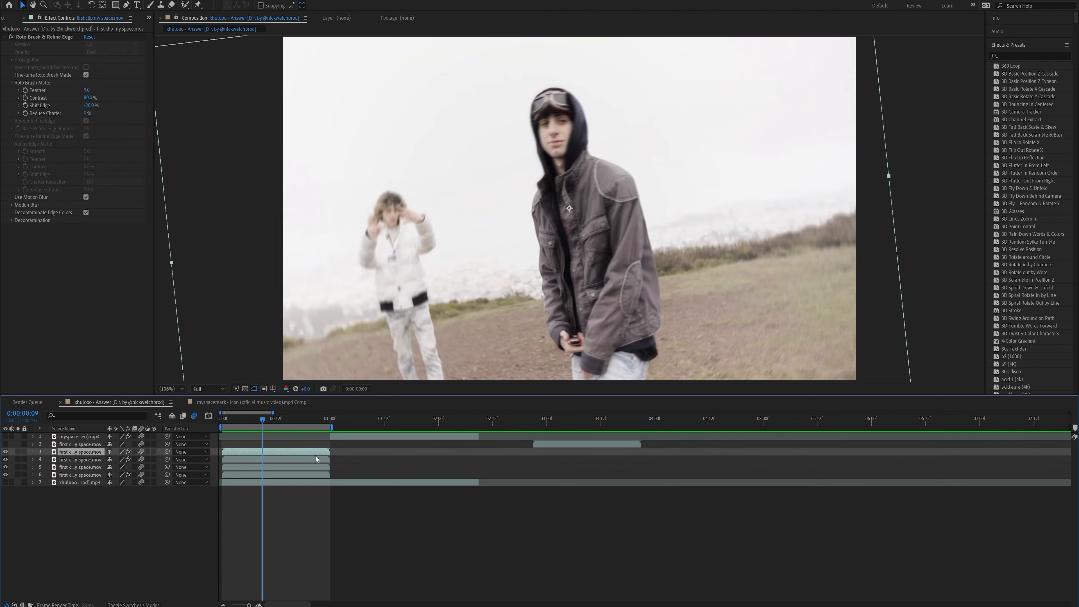
{"action": "left_click", "coordinate": [313, 459]}
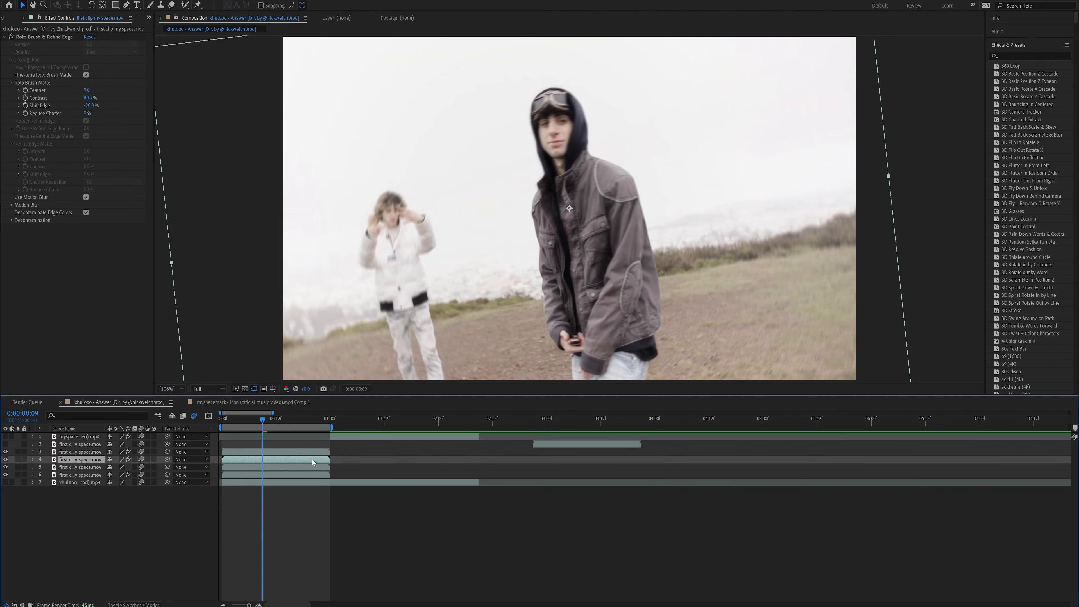
{"action": "key", "text": "ctrl+shift+c"}
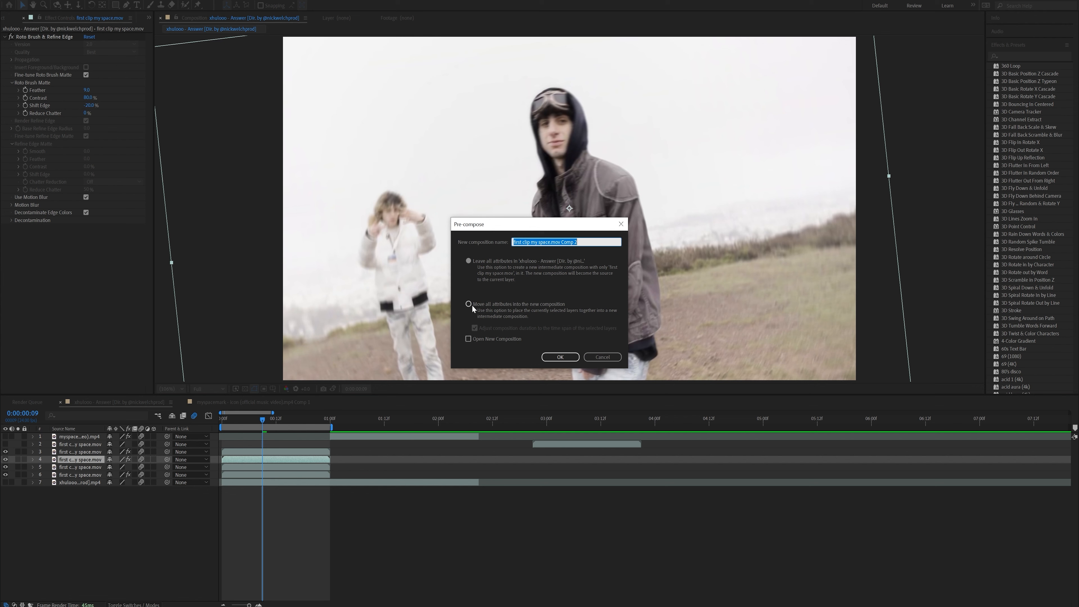
{"action": "left_click", "coordinate": [468, 304]}
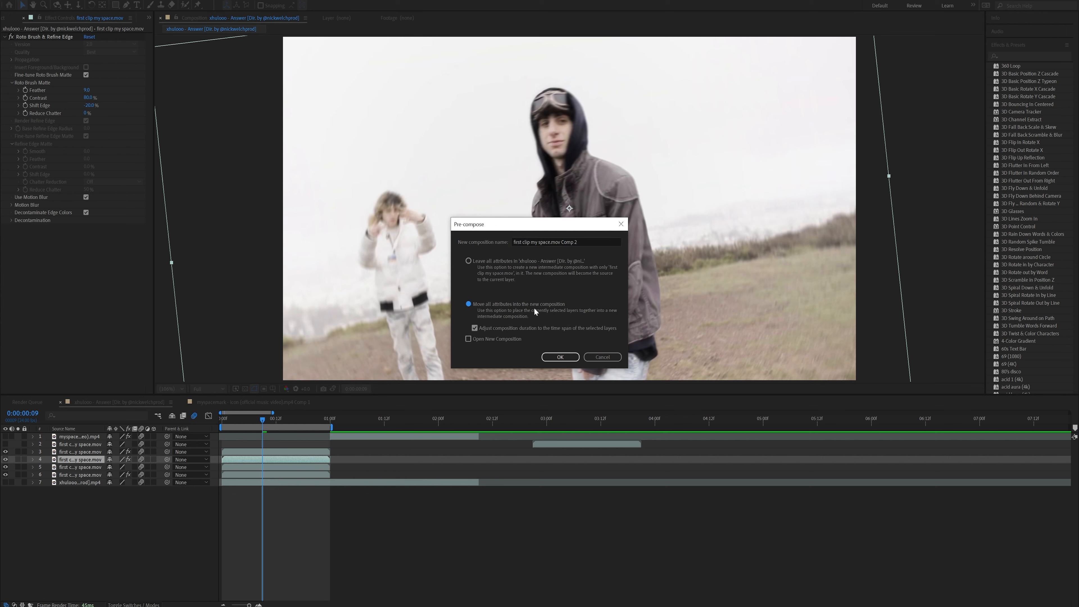
{"action": "left_click", "coordinate": [559, 360]}
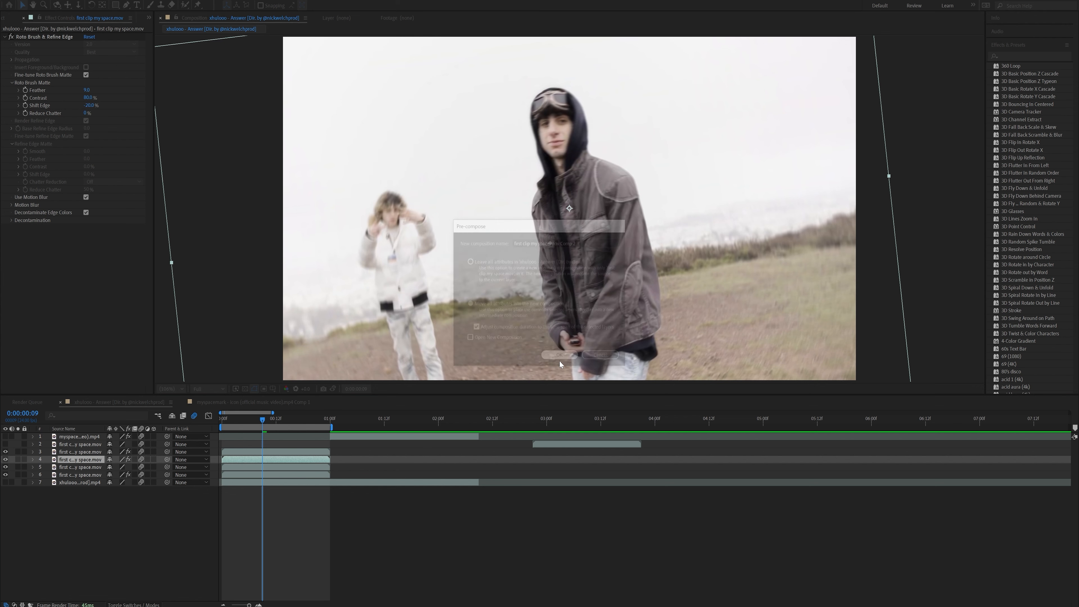
Go to the first frame and apply the Displacement Map effect to the pre-composed subject layer
{"action": "left_click_drag", "start_coordinate": [261, 419], "coordinate": [201, 418]}
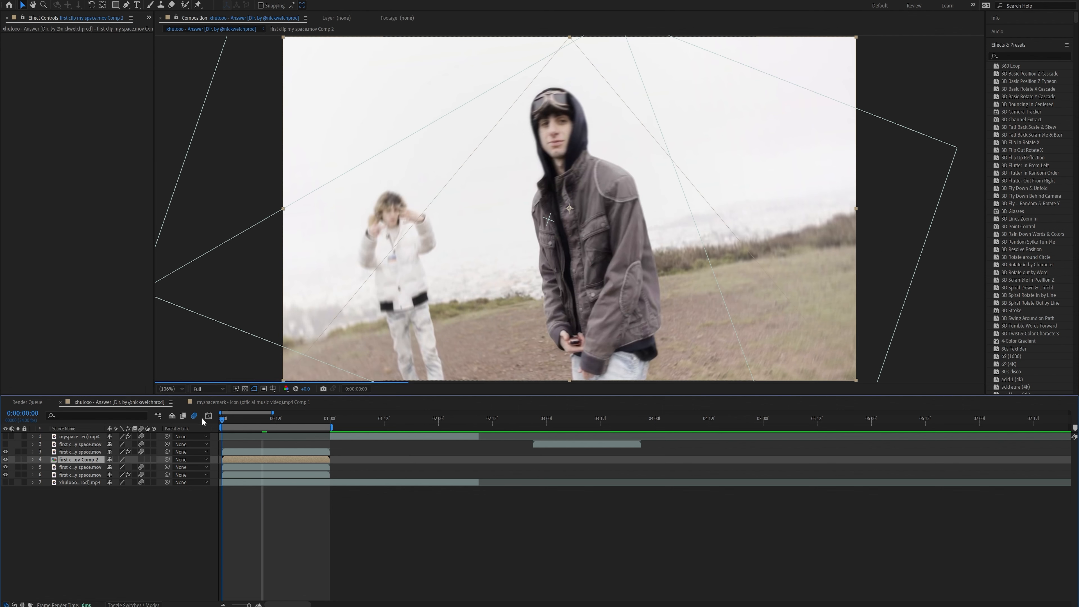
{"action": "key", "text": "ctrl+space"}
{"action": "type", "text": "displa"}
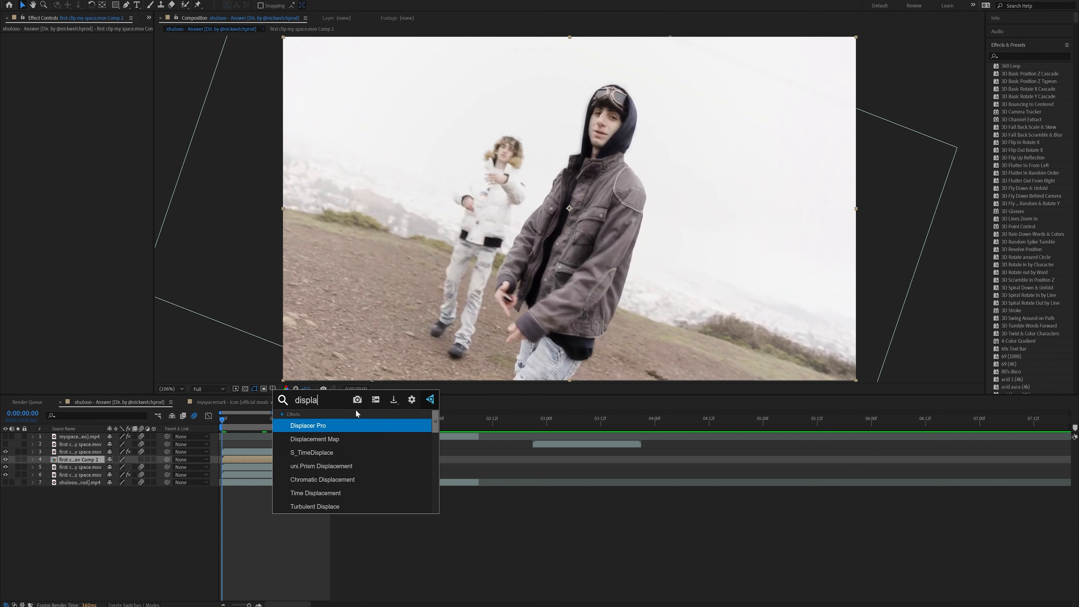
{"action": "key", "text": "Down"}
{"action": "key", "text": "Return"}
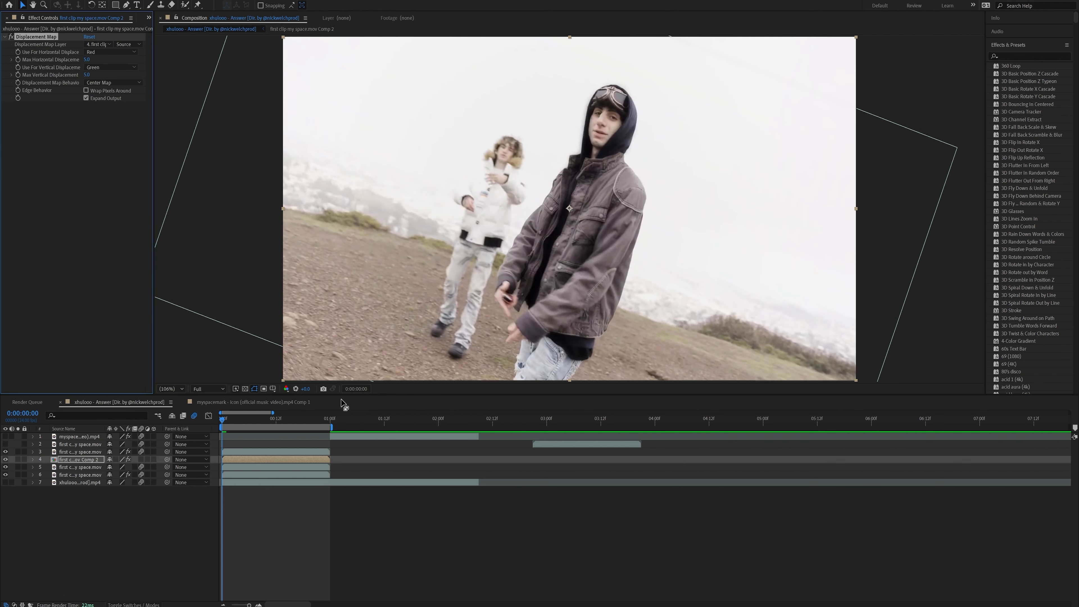
Keyframe the pre-comp's transform from frame 0 to frame 16, reaching 145% scale, 22° rotation and a position shifted up and to the right
{"action": "left_click", "coordinate": [33, 459]}
{"action": "left_click", "coordinate": [41, 475]}
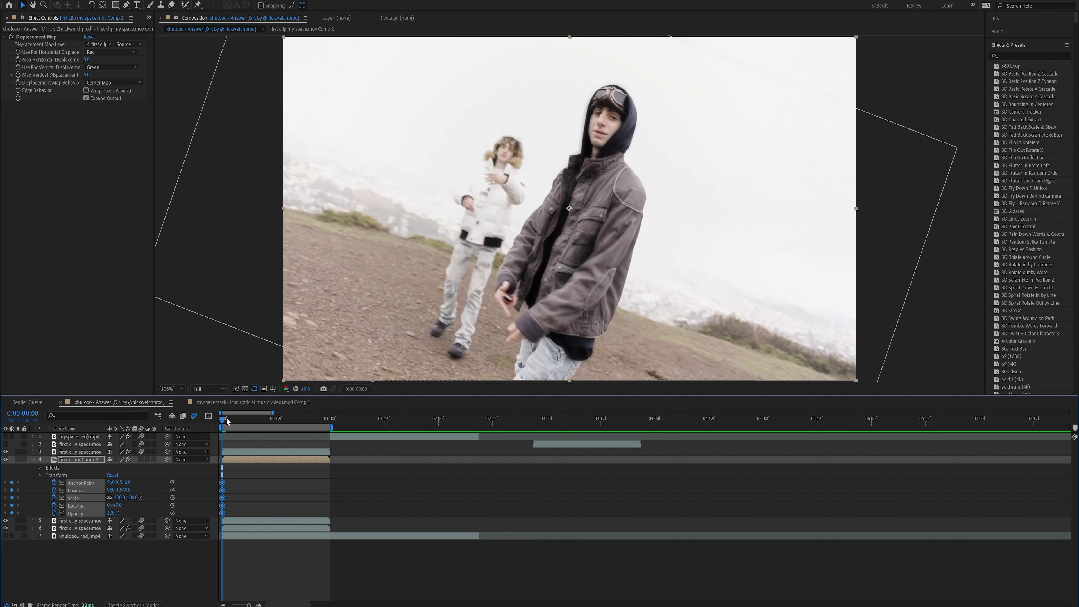
{"action": "left_click_drag", "start_coordinate": [227, 421], "coordinate": [293, 422]}
{"action": "left_click", "coordinate": [296, 476]}
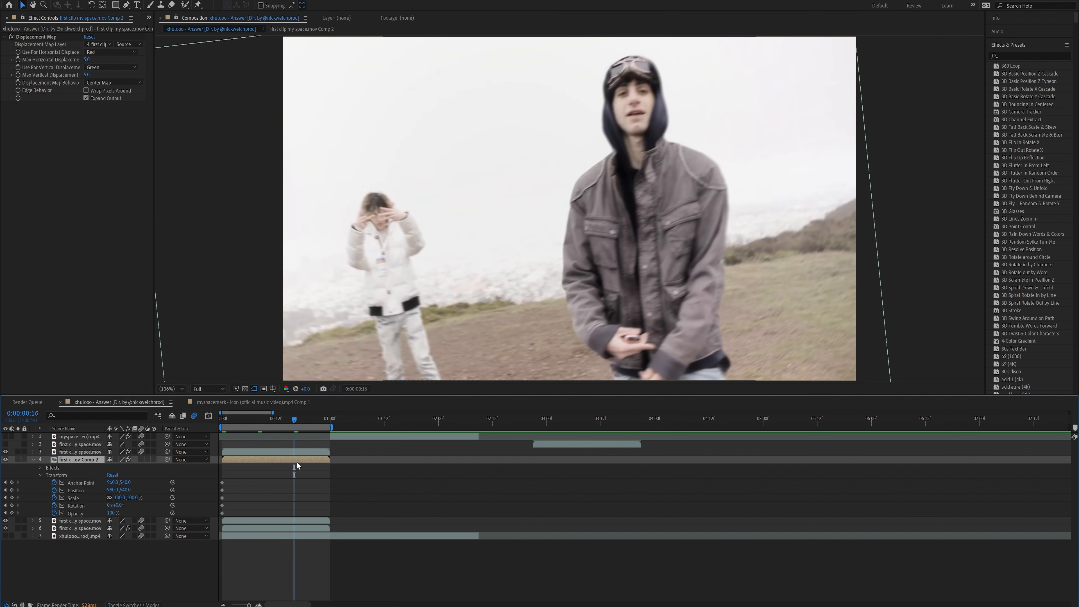
{"action": "mouse_move", "coordinate": [132, 498]}
{"action": "left_mouse_down"}
{"action": "mouse_move", "coordinate": [151, 498]}
{"action": "mouse_move", "coordinate": [132, 505]}
{"action": "left_mouse_up"}
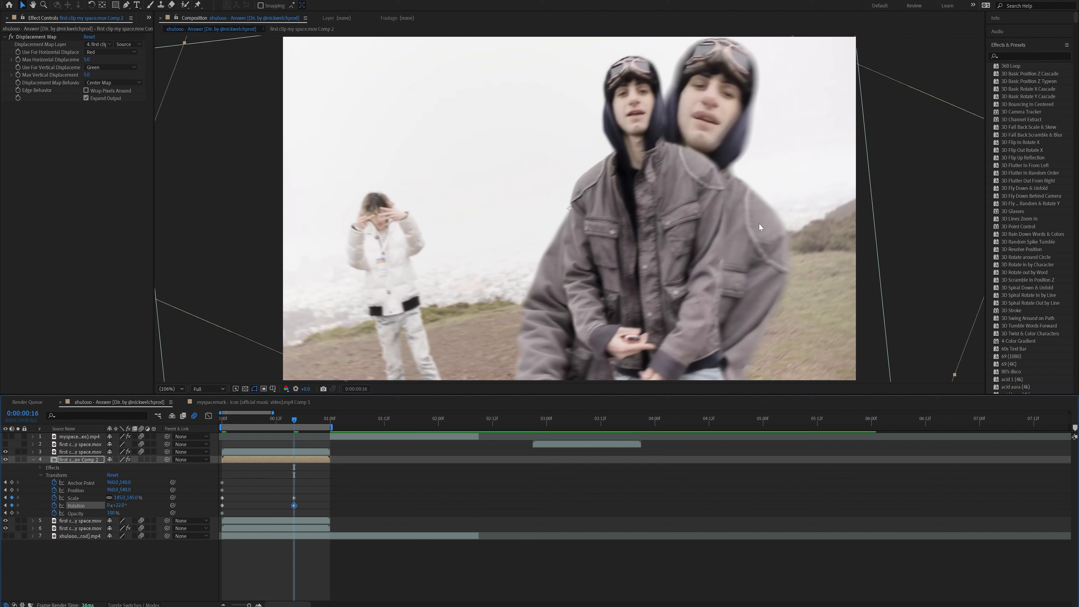
{"action": "left_click_drag", "start_coordinate": [759, 223], "coordinate": [784, 211]}
Keyframe the Displacement Map's maximum horizontal and vertical displacement on the first frame, both set to 0
{"action": "key", "text": "Home"}
{"action": "left_click", "coordinate": [41, 467]}
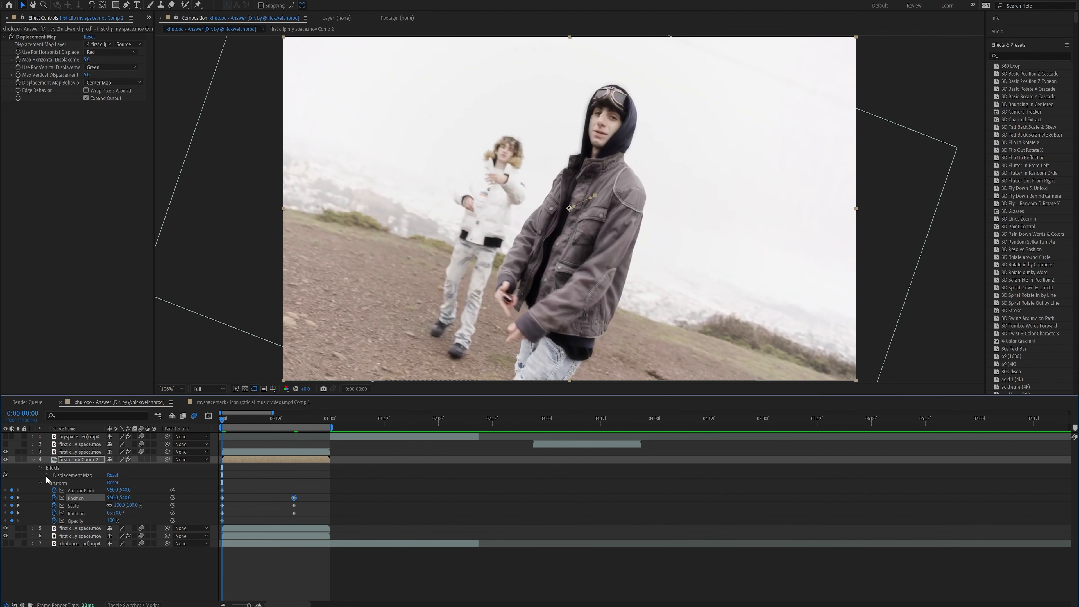
{"action": "left_click", "coordinate": [48, 475]}
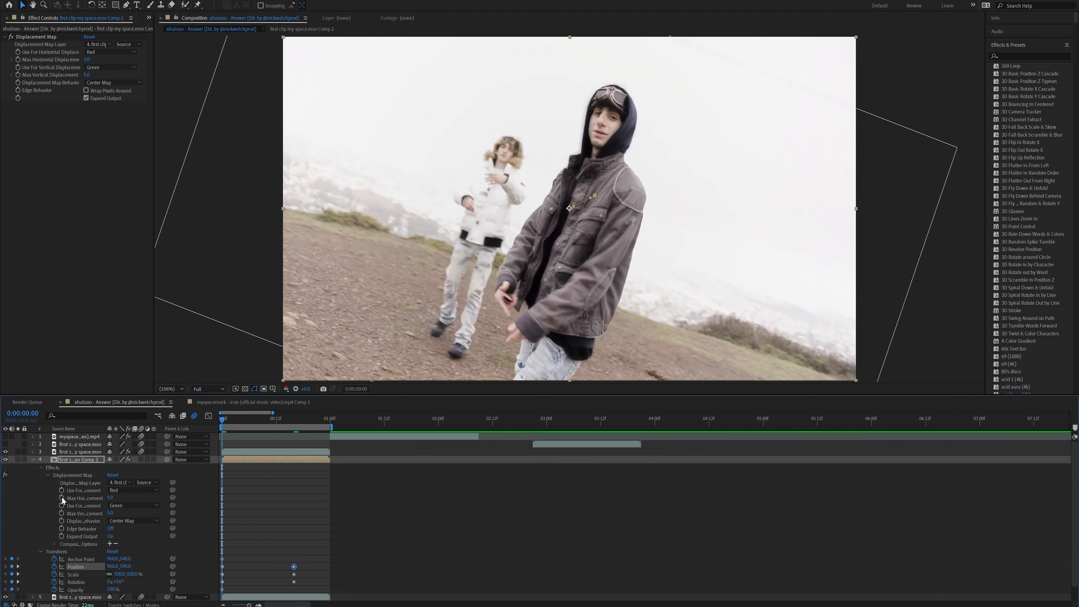
{"action": "left_click", "coordinate": [62, 497]}
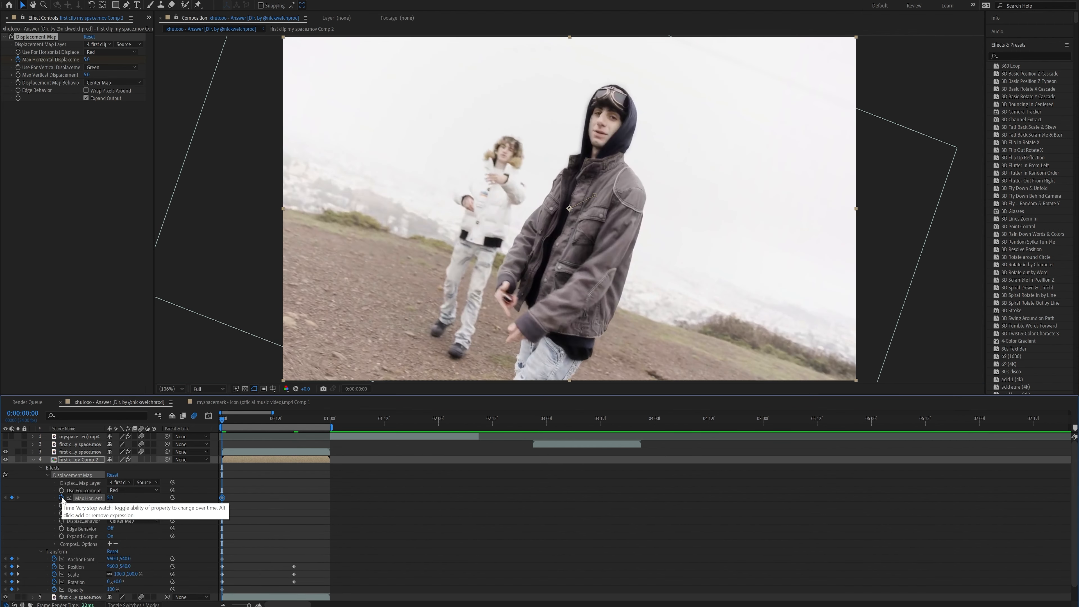
{"action": "left_click", "coordinate": [62, 512]}
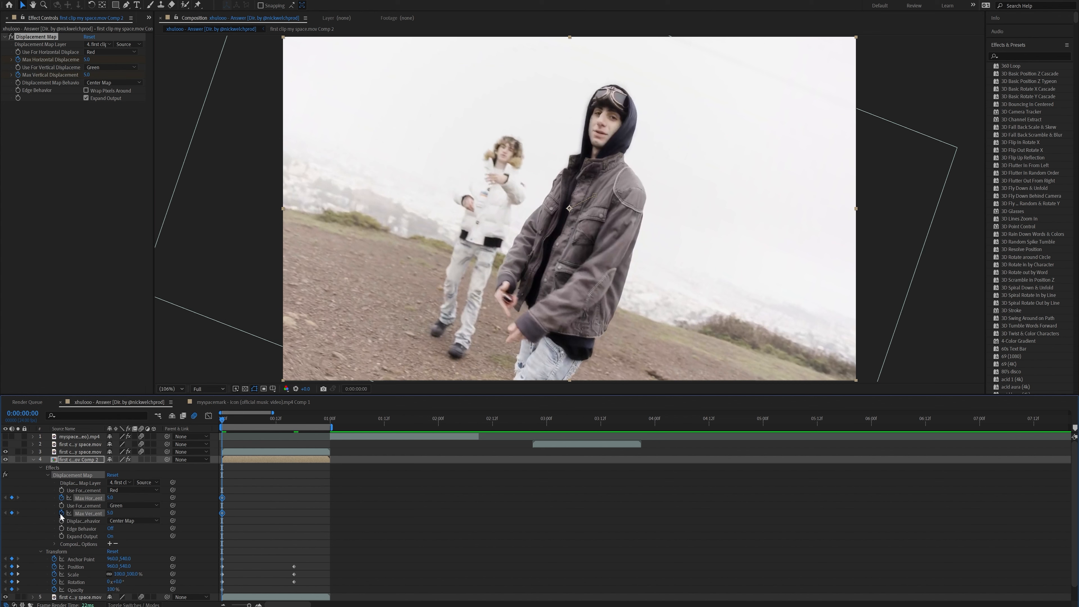
{"action": "left_click", "coordinate": [109, 498]}
{"action": "type", "text": "0"}
{"action": "left_click", "coordinate": [110, 513]}
{"action": "type", "text": "0"}
{"action": "left_click", "coordinate": [180, 507]}
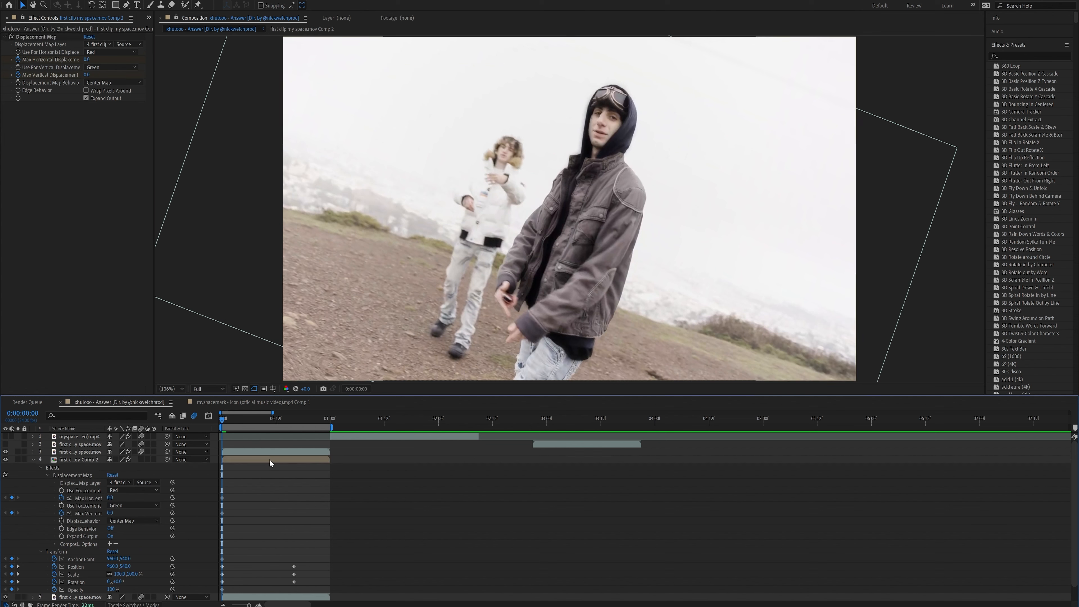
At frame 23, set the Displacement Map's maximum vertical displacement to about 318
{"action": "left_click_drag", "start_coordinate": [308, 417], "coordinate": [325, 416]}
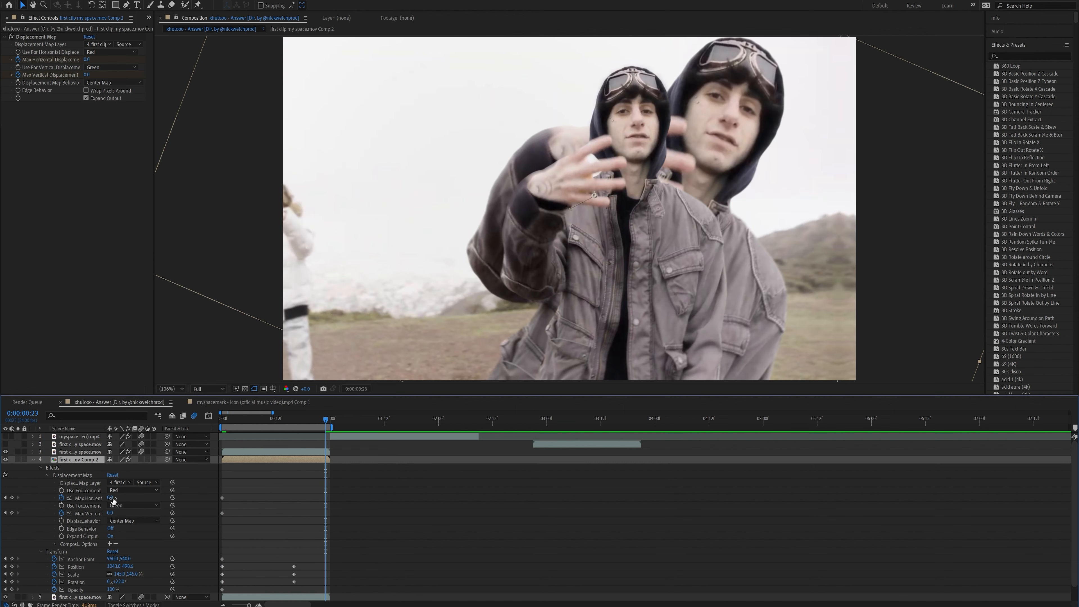
{"action": "left_click_drag", "start_coordinate": [112, 501], "coordinate": [237, 506]}
{"action": "key", "text": "ctrl+z"}
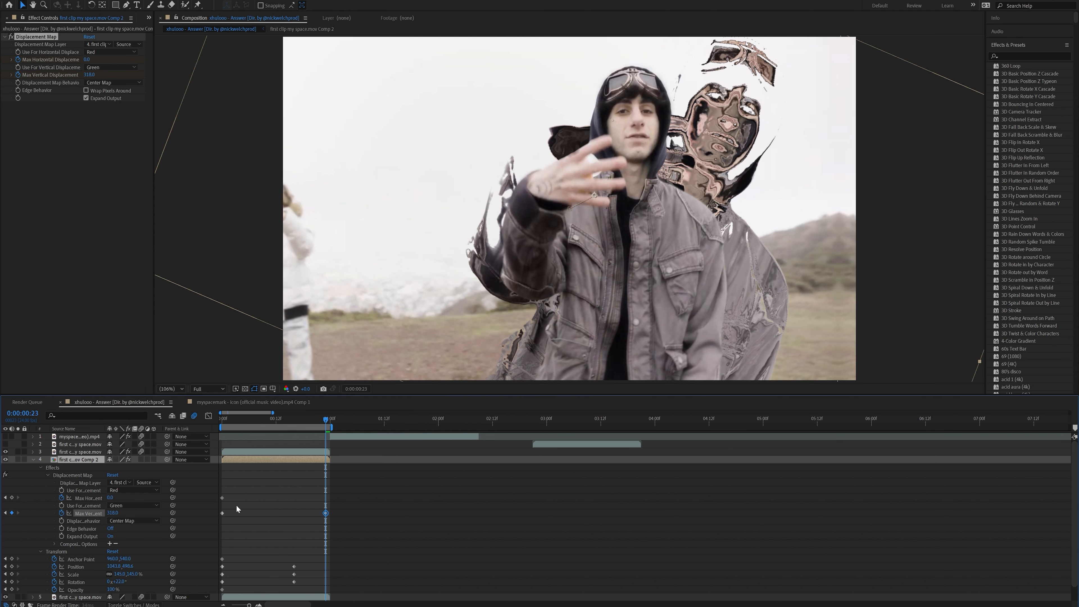
Apply Easy Ease to the Displacement Map's horizontal and vertical displacement keyframes
{"action": "left_click_drag", "start_coordinate": [356, 479], "coordinate": [207, 529]}
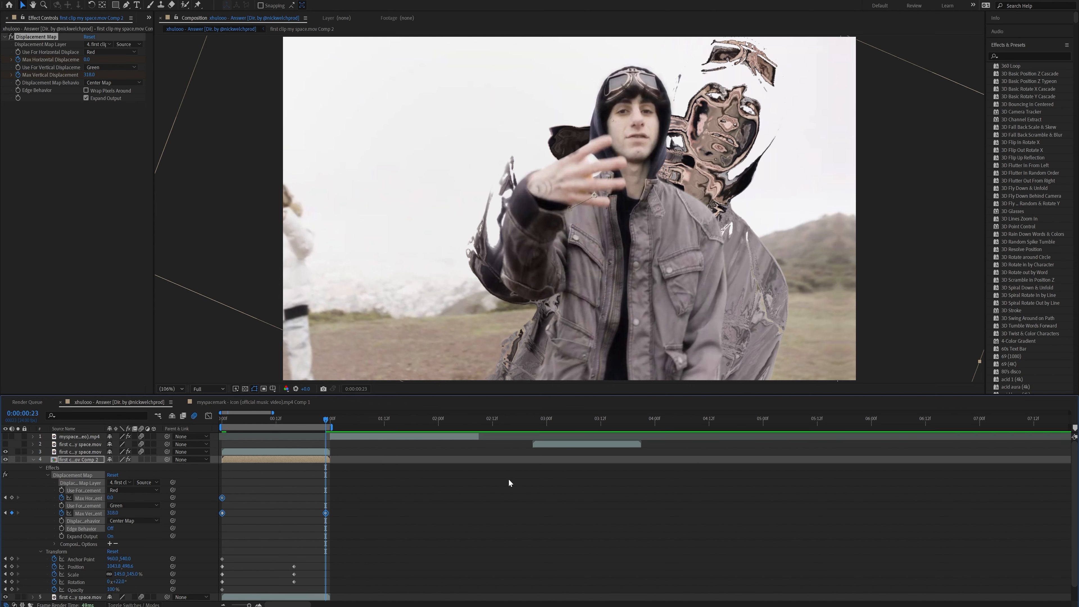
{"action": "key", "text": "F9"}
{"action": "right_click", "coordinate": [330, 512]}
{"action": "mouse_move", "coordinate": [369, 507]}
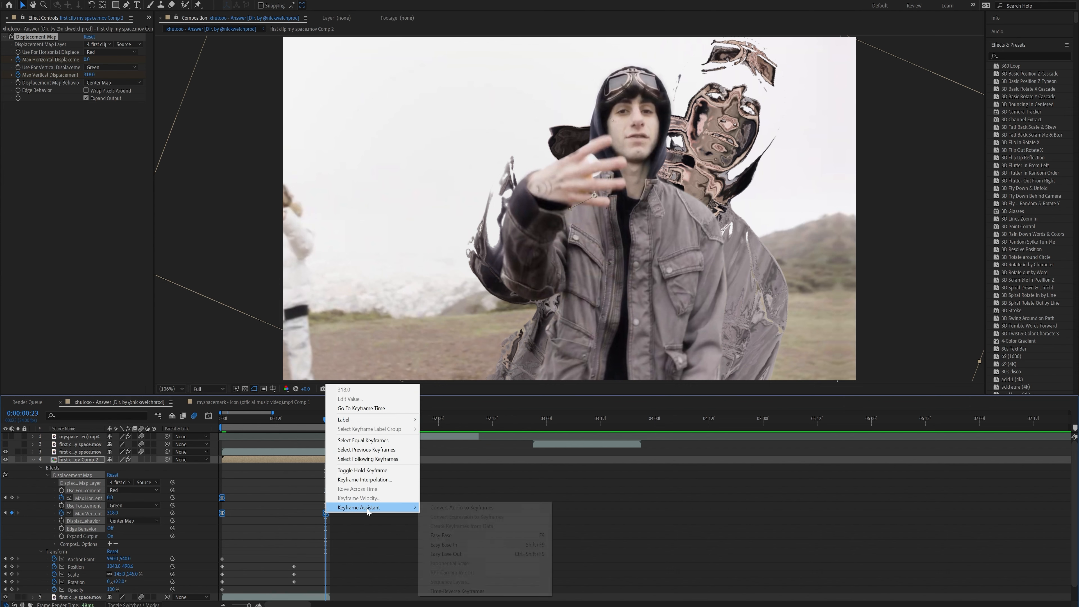
{"action": "left_click", "coordinate": [467, 537]}
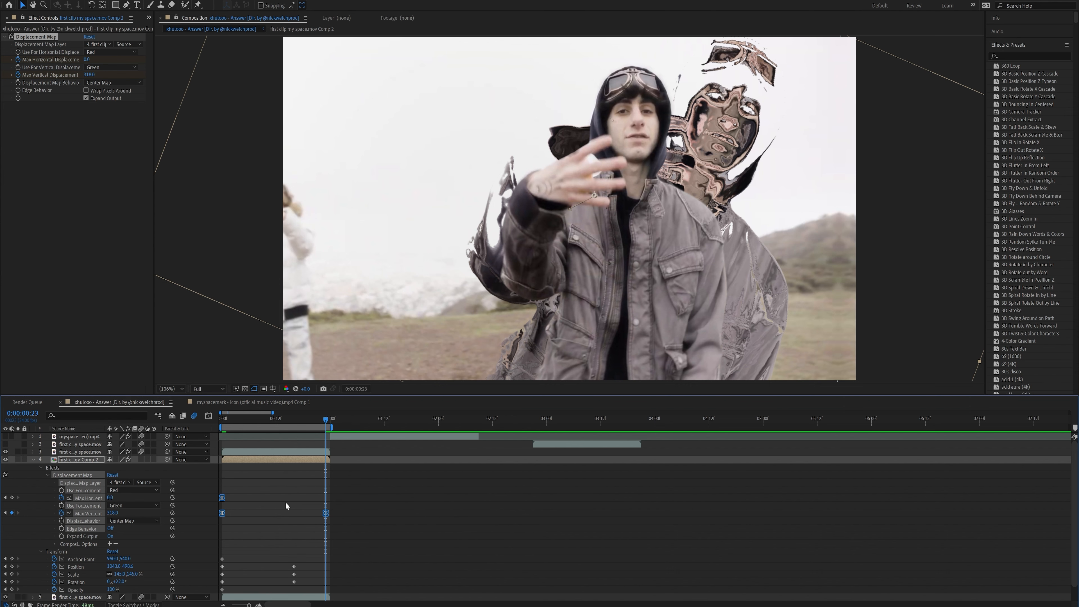
Shape the displacement keyframes' speed graph into a sharp peak past the middle of the clip and preview the motion
{"action": "left_click", "coordinate": [208, 416]}
{"action": "left_click_drag", "start_coordinate": [409, 484], "coordinate": [218, 572]}
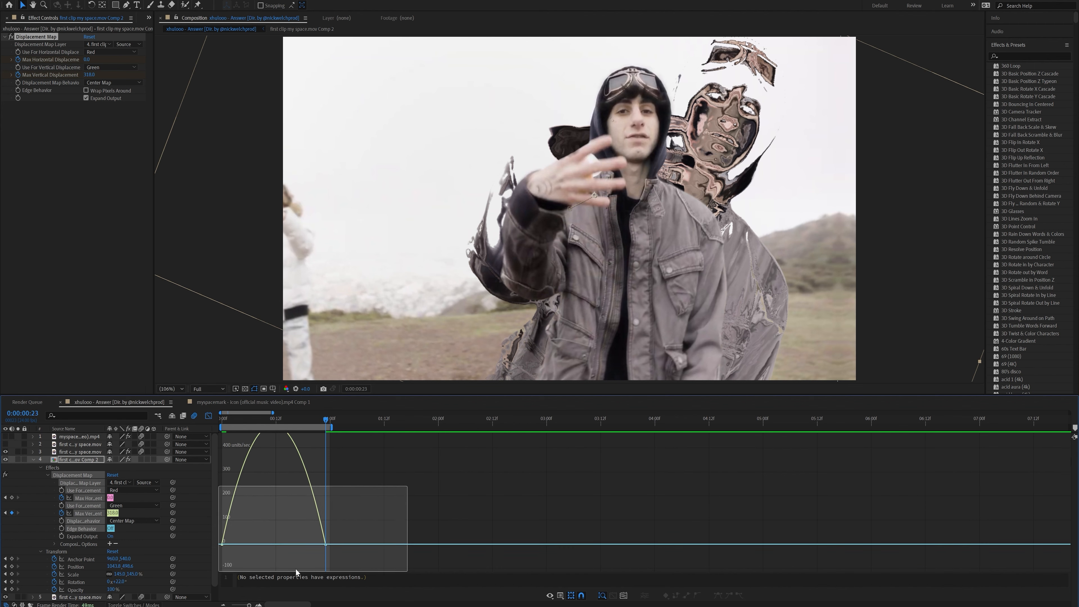
{"action": "left_click", "coordinate": [560, 596]}
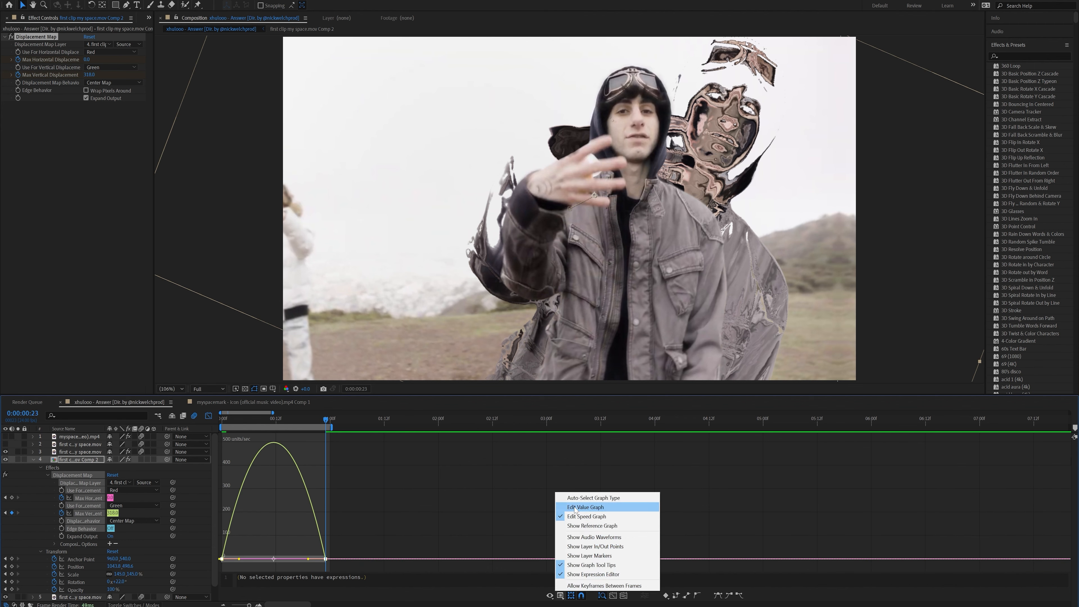
{"action": "left_click", "coordinate": [346, 534]}
{"action": "left_click_drag", "start_coordinate": [308, 562], "coordinate": [277, 566]}
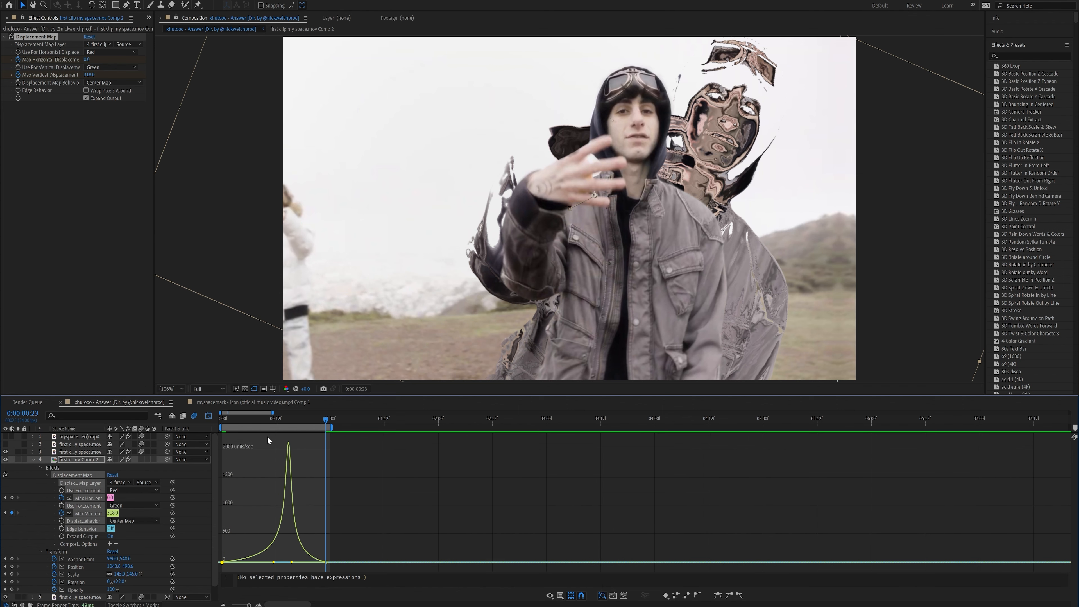
{"action": "key", "text": "space"}
{"action": "key", "text": "space"}
{"action": "key", "text": "shift+F3"}
Ease the pre-comp's transform keyframes with a steeper speed graph and move the ending keyframes to about frame 22
{"action": "left_click_drag", "start_coordinate": [337, 518], "coordinate": [214, 589]}
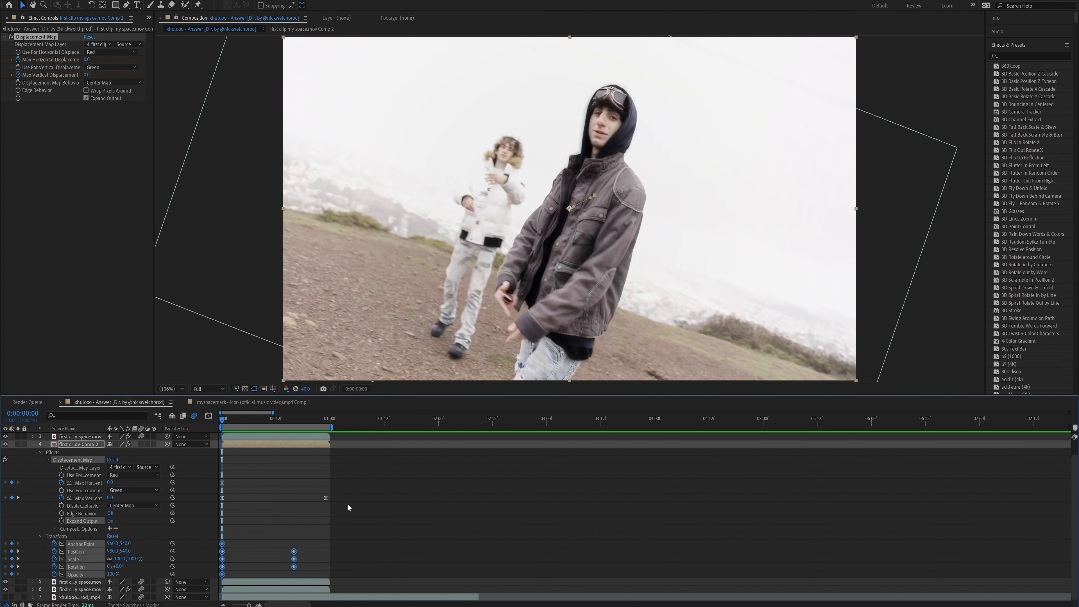
{"action": "key", "text": "F9"}
{"action": "left_click", "coordinate": [209, 416]}
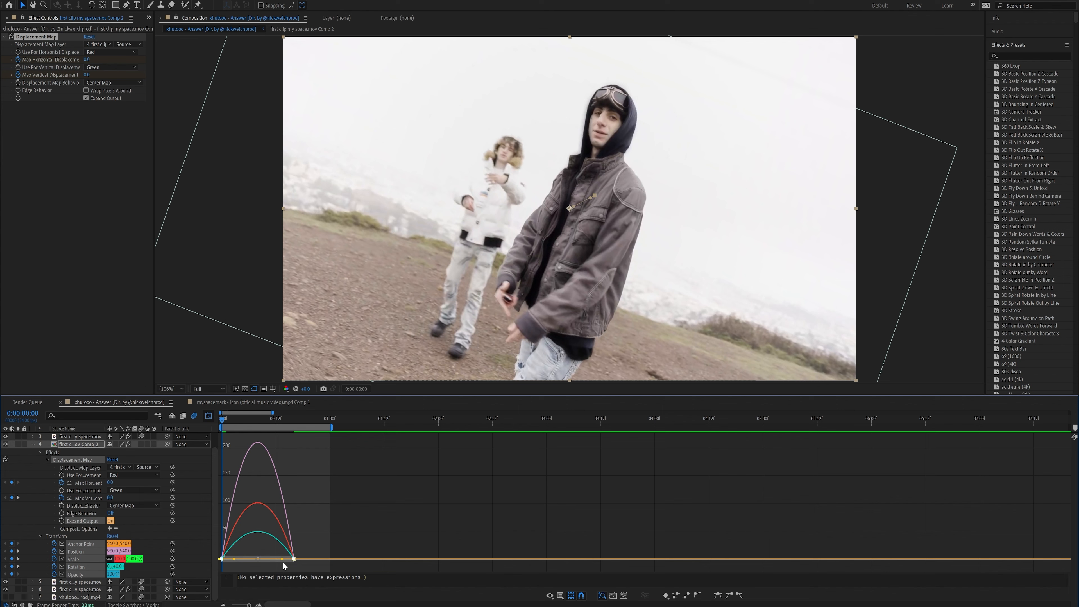
{"action": "left_click_drag", "start_coordinate": [283, 562], "coordinate": [261, 559]}
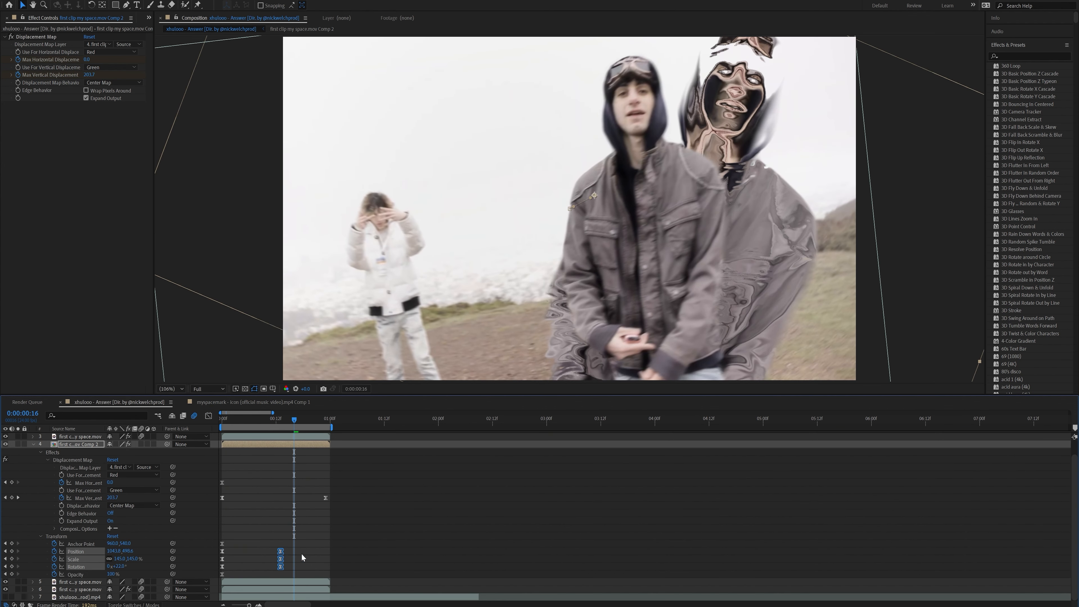
{"action": "left_click_drag", "start_coordinate": [280, 558], "coordinate": [325, 556]}
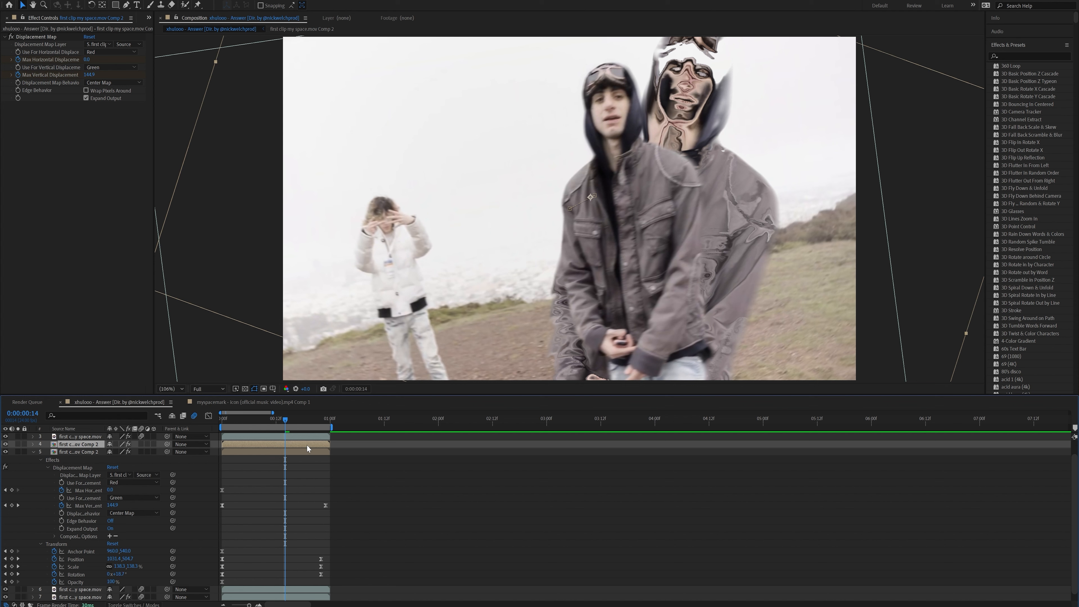
Apply Luma Key to the upper duplicate of the displaced pre-comp and raise its threshold until the darker areas are keyed out
{"action": "key", "text": "ctrl+space"}
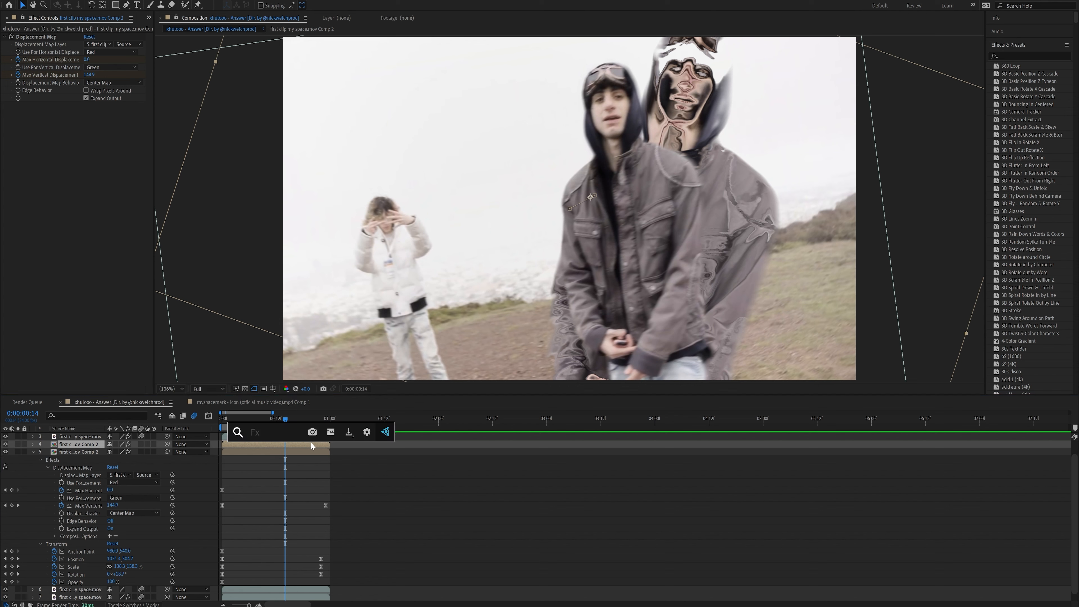
{"action": "type", "text": "lum"}
{"action": "key", "text": "Return"}
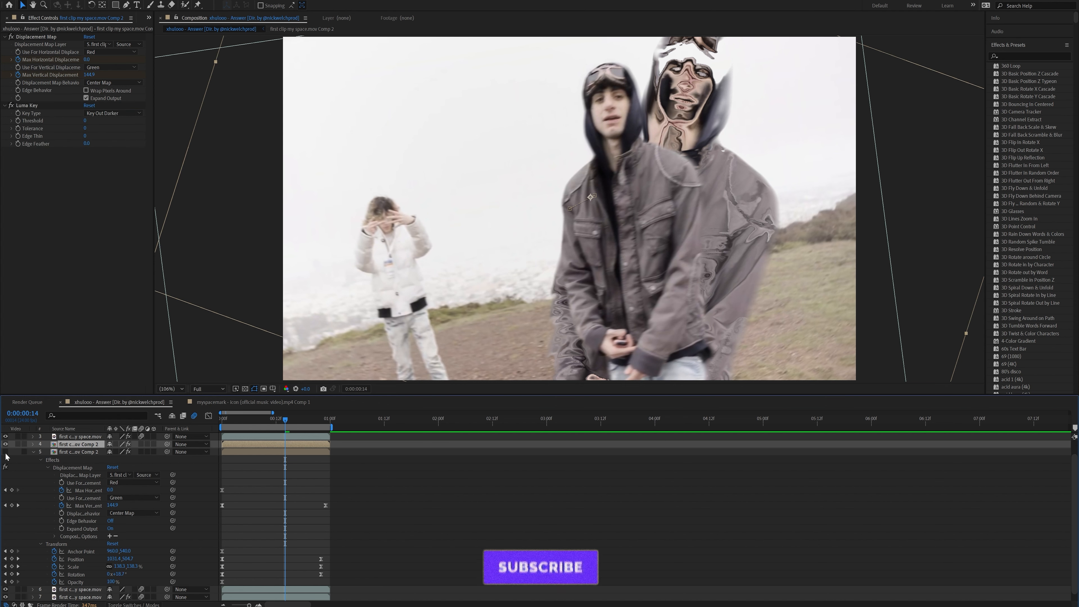
{"action": "left_click_drag", "start_coordinate": [85, 121], "coordinate": [153, 126]}
Apply Tint to the luma-keyed duplicate of the displaced pre-comp and map its white to a saturated red
{"action": "key", "text": "ctrl+space"}
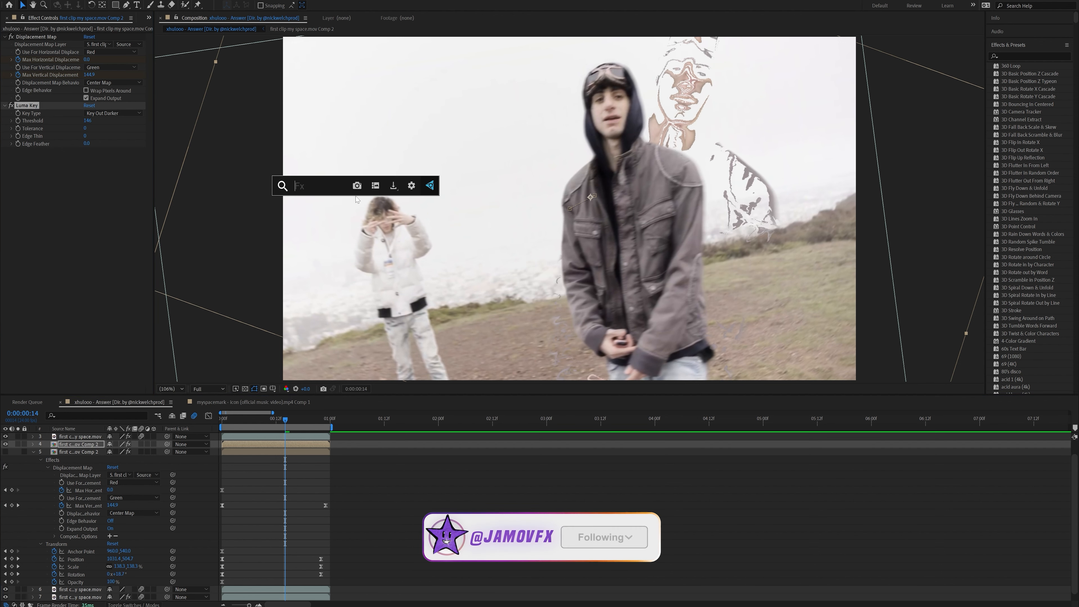
{"action": "type", "text": "tint"}
{"action": "key", "text": "Return"}
{"action": "left_click", "coordinate": [87, 166]}
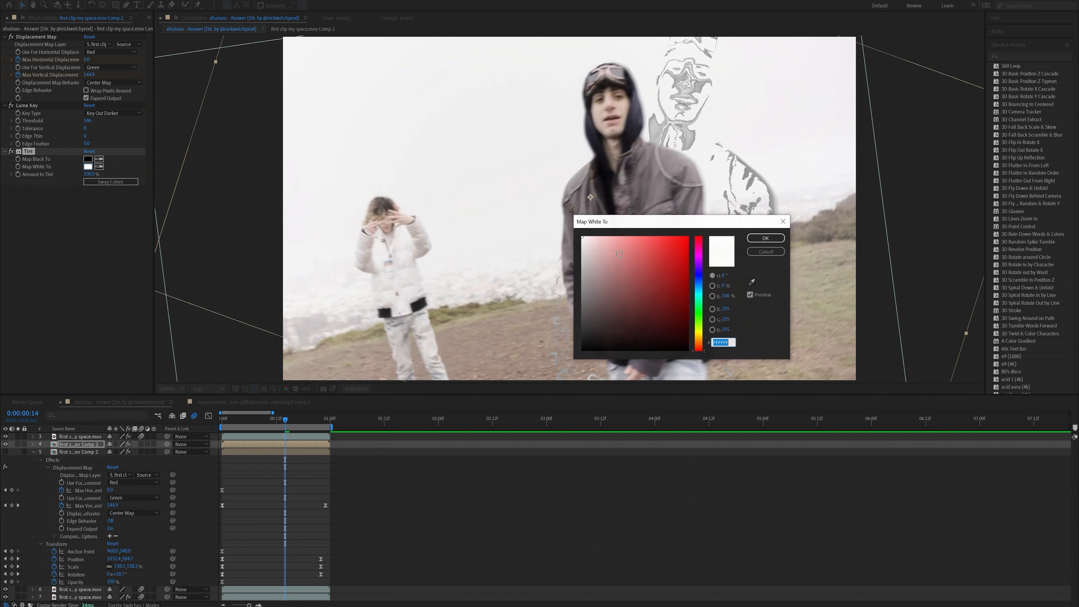
{"action": "left_click_drag", "start_coordinate": [628, 255], "coordinate": [752, 231]}
{"action": "left_click", "coordinate": [765, 238]}
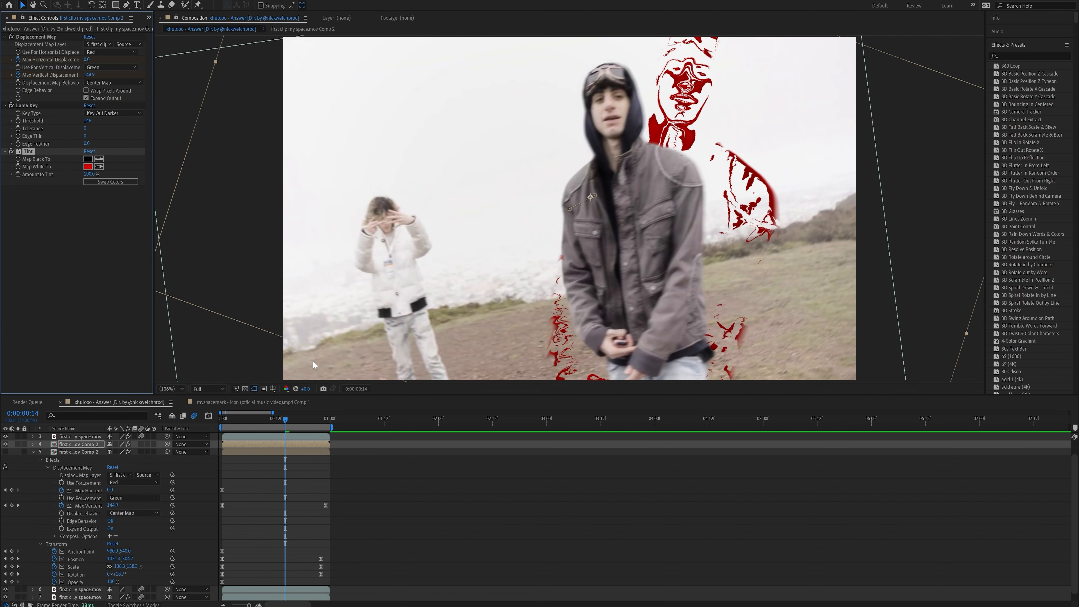
Apply Color Balance (HLS) to the red-tinted duplicate and set a starting Hue keyframe on the first frame
{"action": "key", "text": "ctrl+space"}
{"action": "type", "text": "hls"}
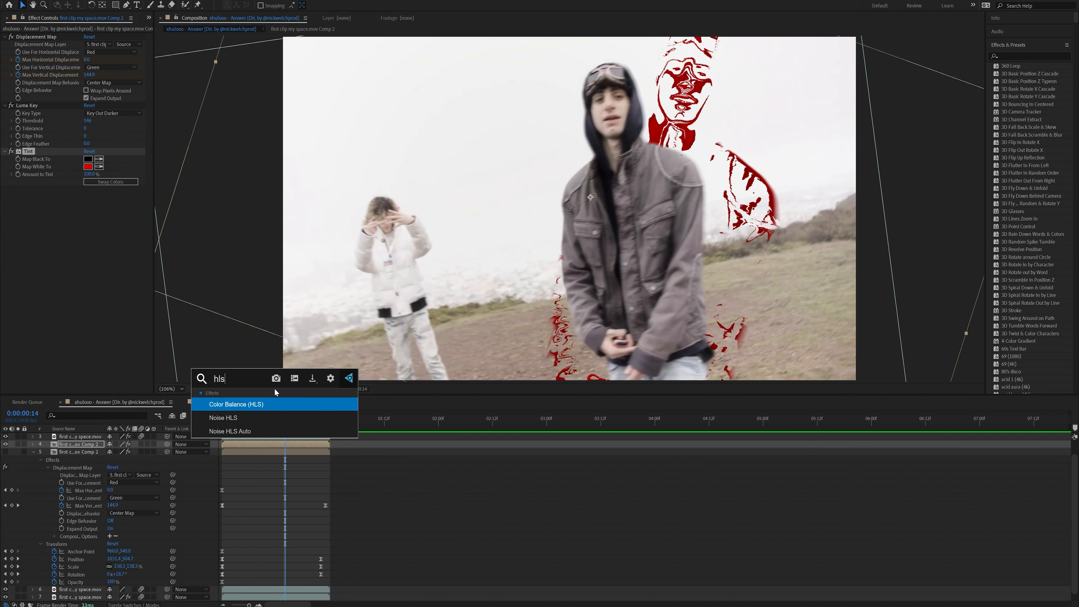
{"action": "key", "text": "Return"}
{"action": "key", "text": "Home"}
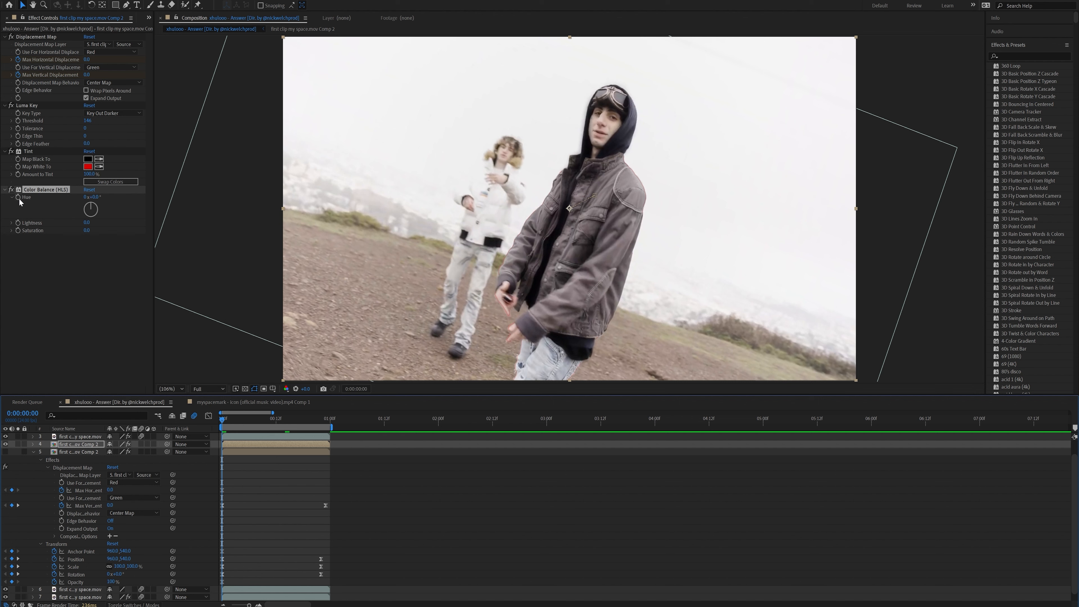
{"action": "left_click", "coordinate": [19, 197]}
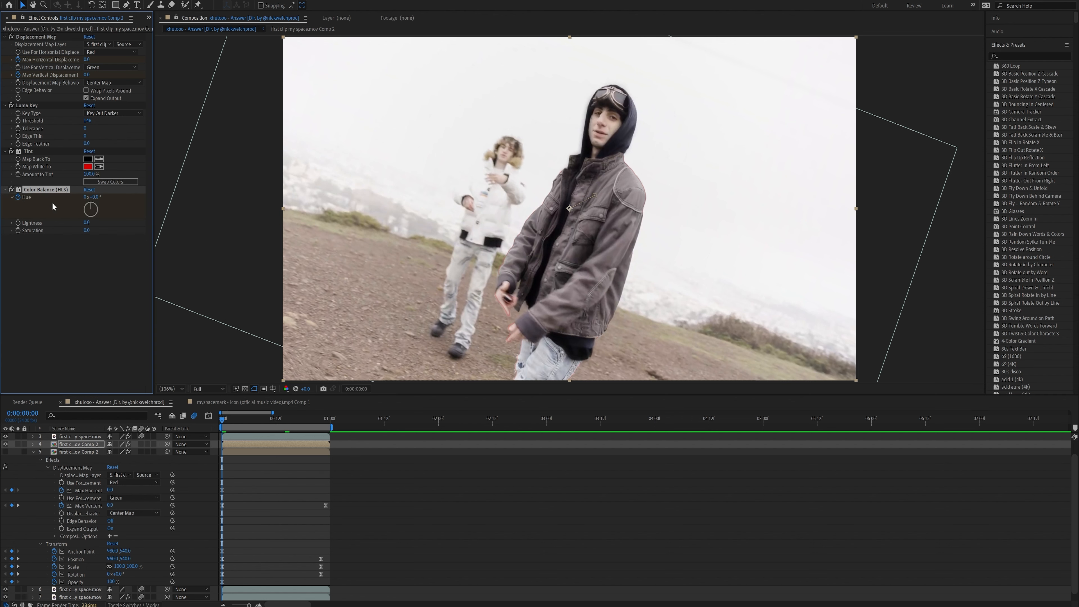
Set Hue to one full revolution at frame 23 and preview the colour cycling
{"action": "left_click", "coordinate": [329, 419]}
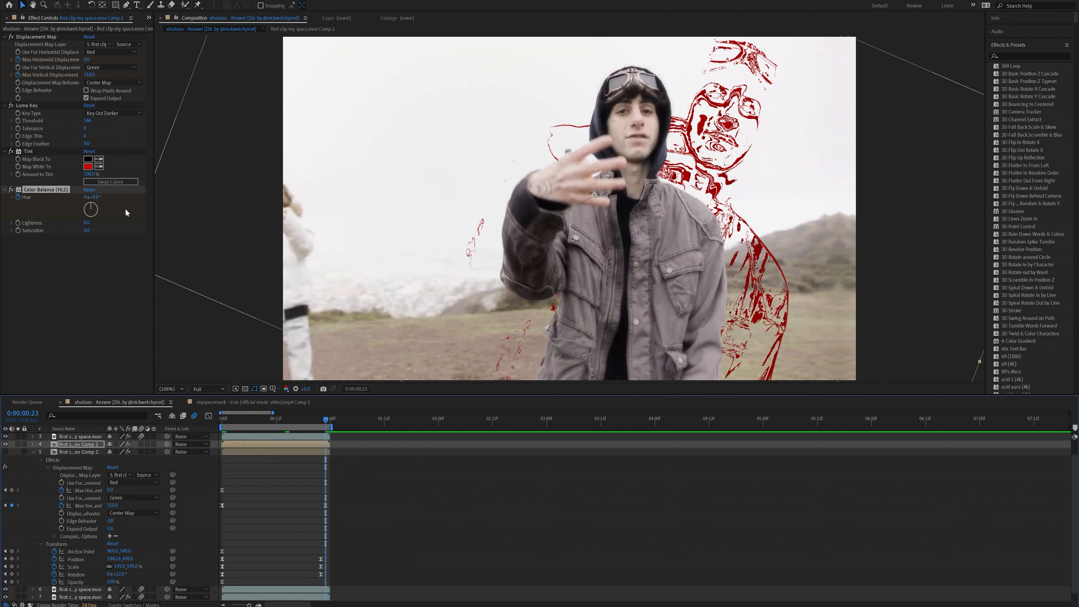
{"action": "left_click", "coordinate": [84, 197]}
{"action": "type", "text": "1"}
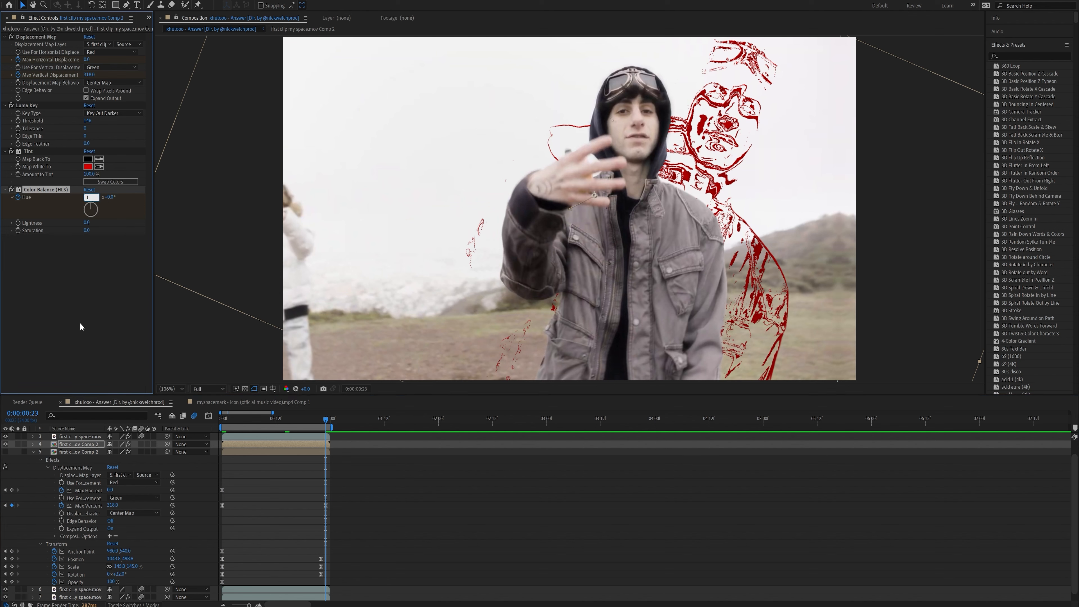
{"action": "left_click", "coordinate": [80, 322]}
{"action": "key", "text": "space"}
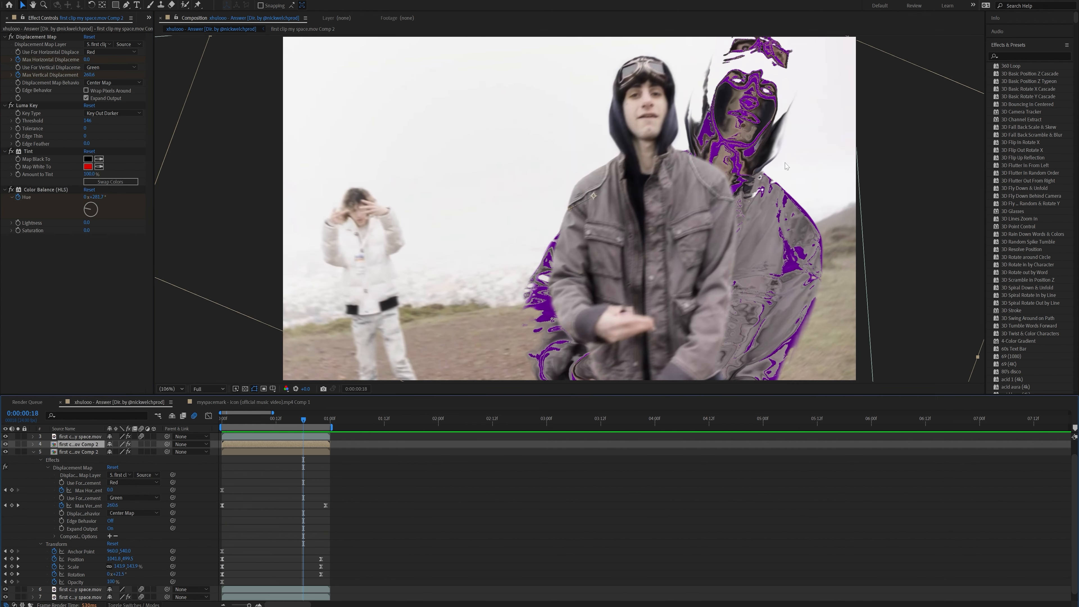
Apply Deep Glow to the colour-cycling duplicate and raise its exposure to about 1.12
{"action": "key", "text": "ctrl+space"}
{"action": "type", "text": "deep"}
{"action": "key", "text": "Return"}
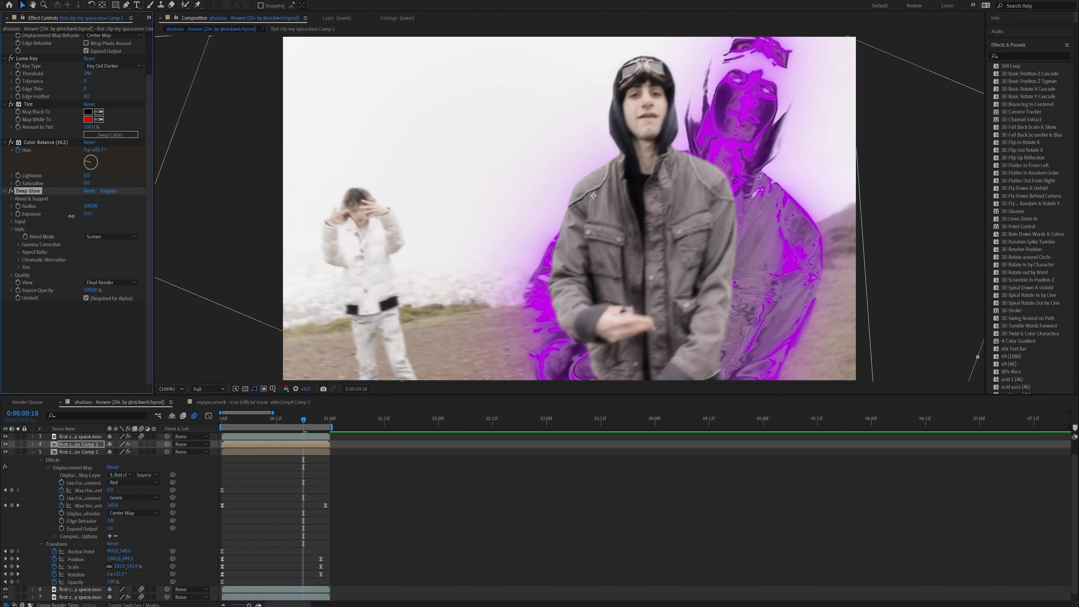
{"action": "left_click_drag", "start_coordinate": [71, 216], "coordinate": [82, 217]}
Adjust the glowing duplicate's Luma Key threshold and check the look around frames 14 to 16
{"action": "left_click_drag", "start_coordinate": [88, 76], "coordinate": [113, 77]}
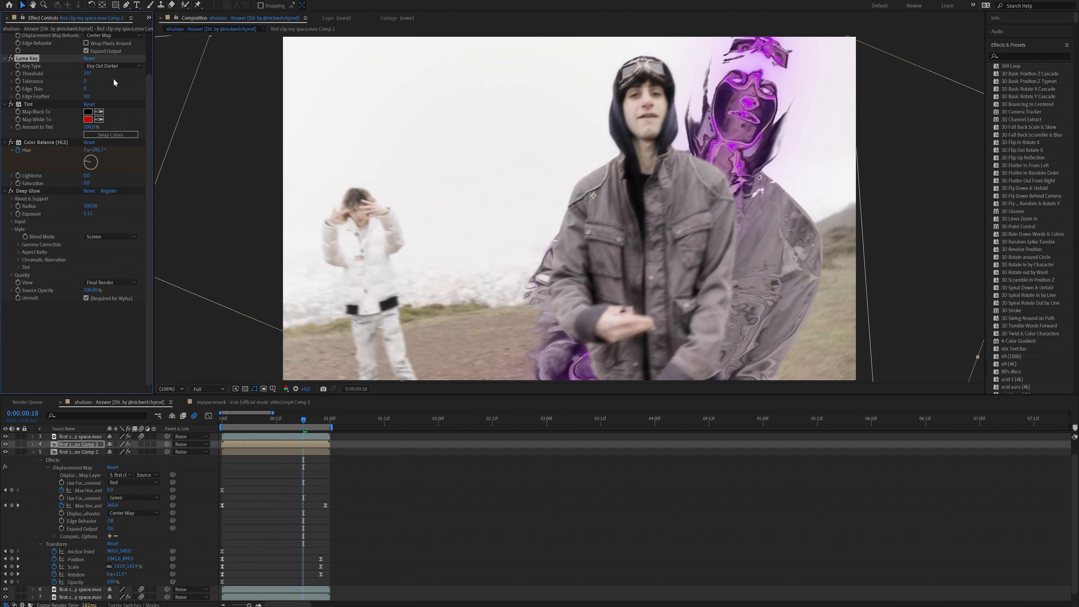
{"action": "left_click_drag", "start_coordinate": [90, 73], "coordinate": [128, 79]}
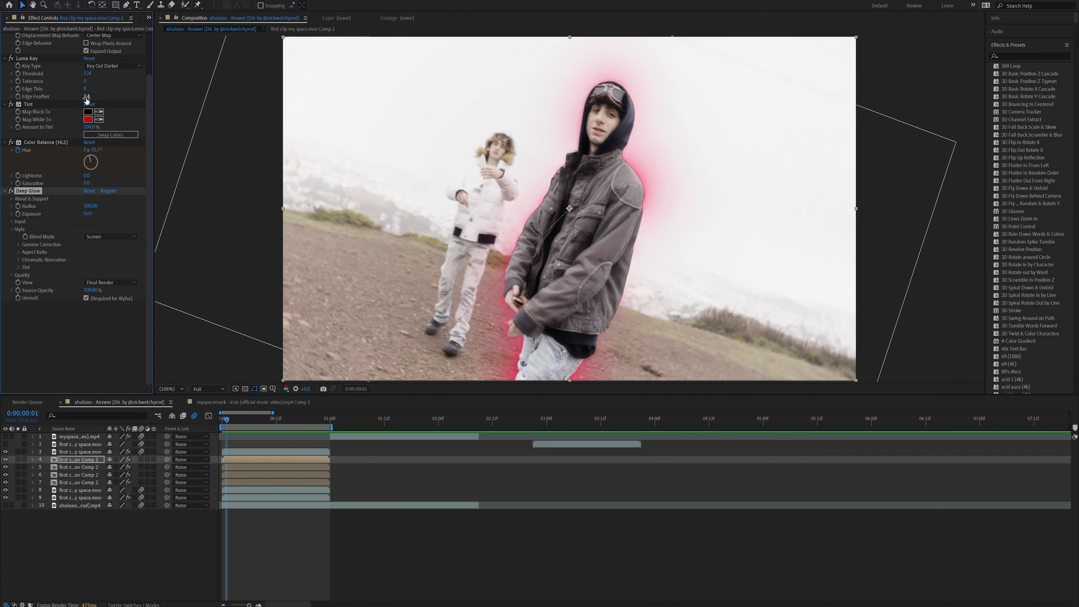
{"action": "left_click_drag", "start_coordinate": [253, 420], "coordinate": [284, 420]}
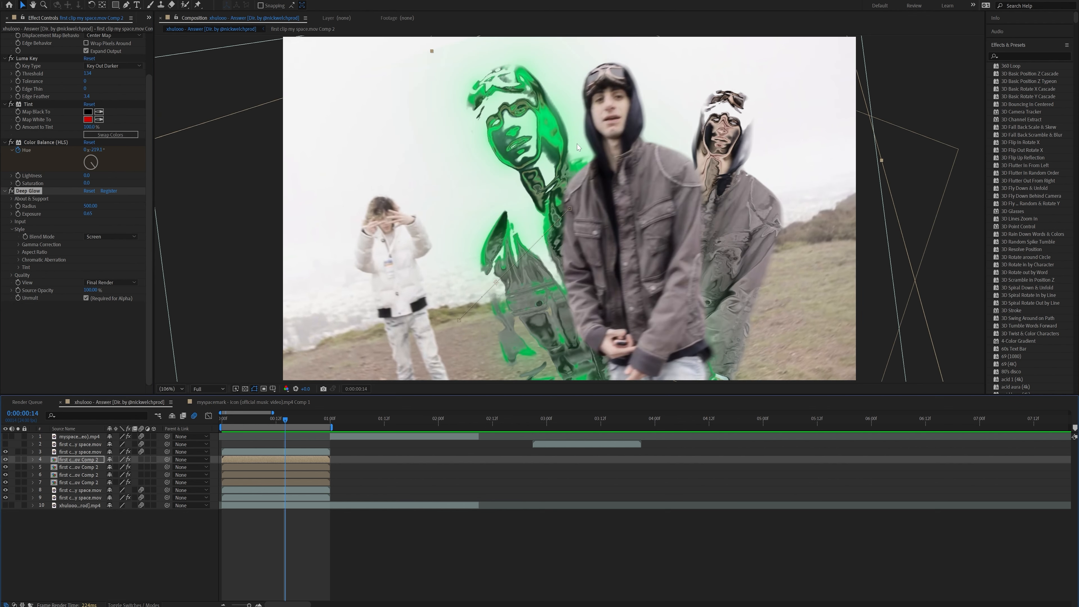
{"action": "key", "text": "Page_Down"}
{"action": "key", "text": "Page_Down"}
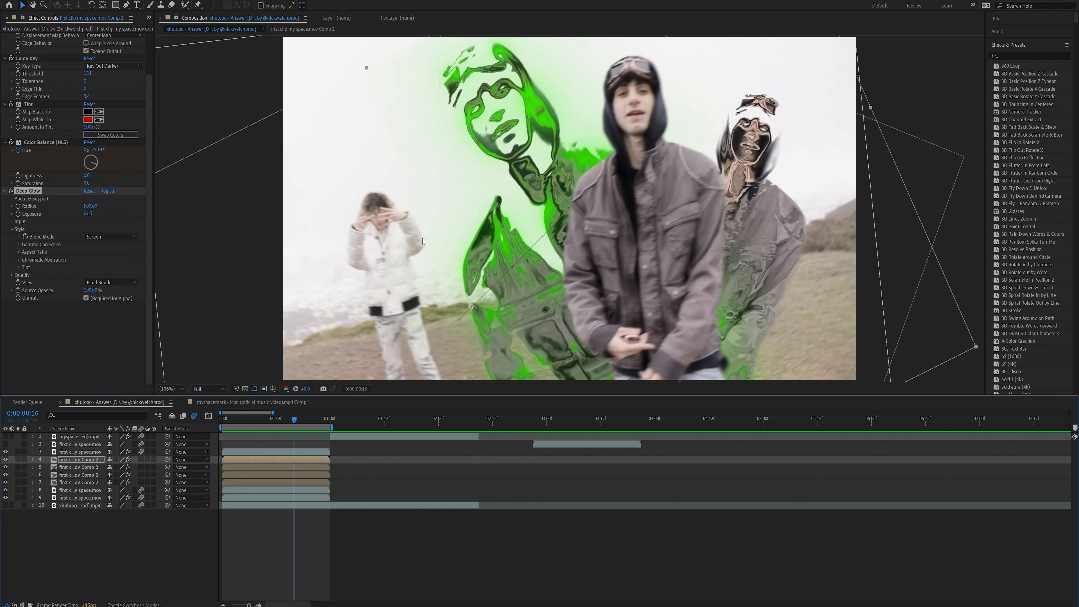
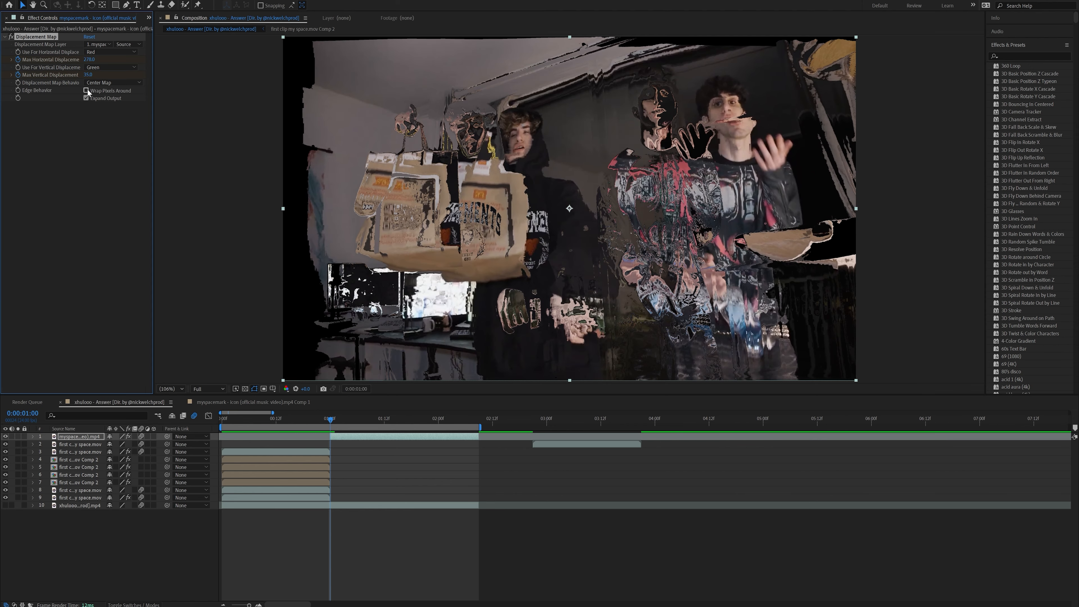
Turn on Wrap Pixels Around for the second clip's Displacement Map and set both maximum displacements to 0 at 0:00:01:21
{"action": "left_click", "coordinate": [86, 91]}
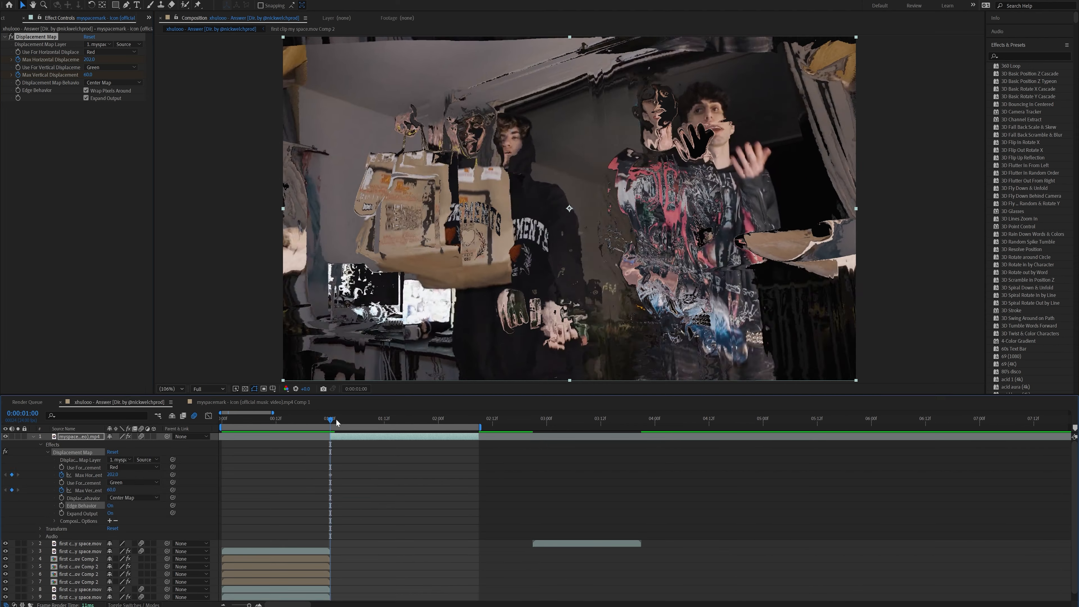
{"action": "left_click_drag", "start_coordinate": [333, 421], "coordinate": [422, 424]}
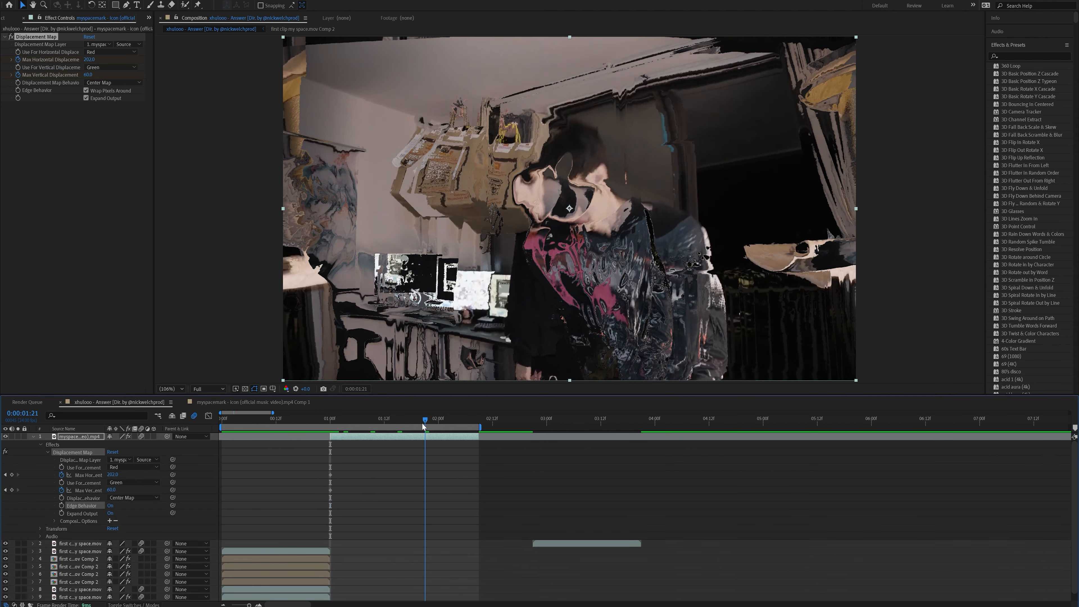
{"action": "left_click", "coordinate": [112, 474]}
{"action": "type", "text": "0"}
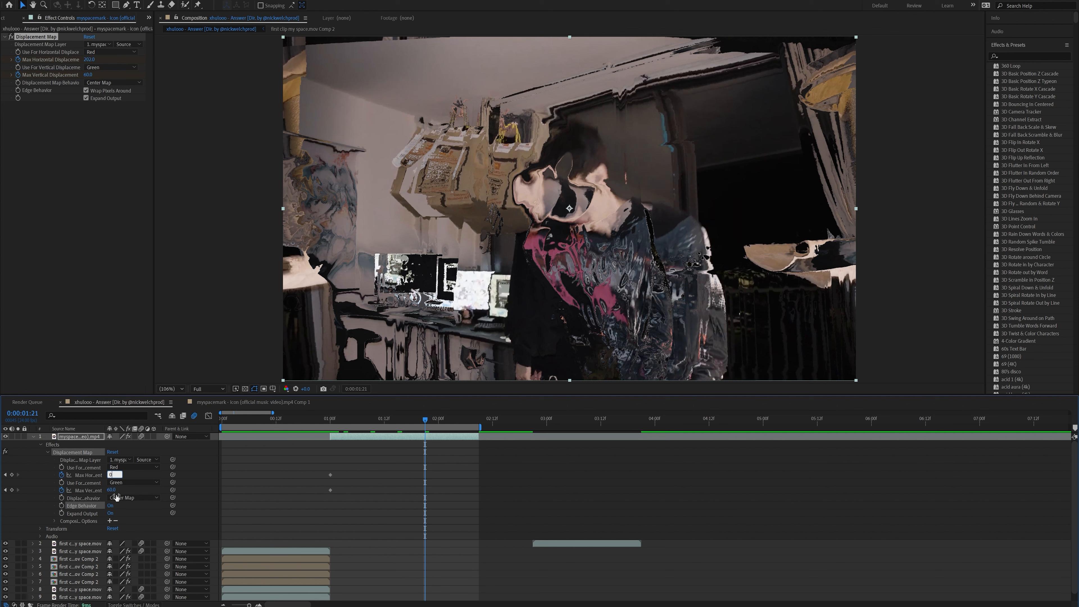
{"action": "left_click", "coordinate": [112, 490]}
{"action": "type", "text": "0"}
Easy Ease the second clip's displacement keyframes and shape their speed graph to start fast and slow out gradually
{"action": "left_click_drag", "start_coordinate": [483, 461], "coordinate": [278, 509]}
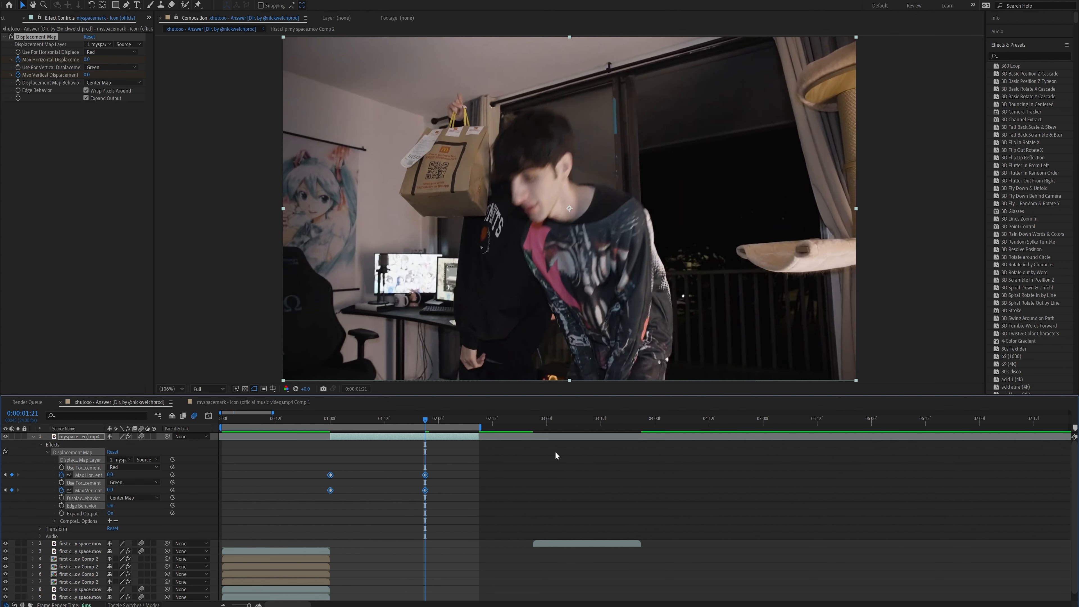
{"action": "key", "text": "F9"}
{"action": "left_click", "coordinate": [208, 415]}
{"action": "left_click_drag", "start_coordinate": [401, 449], "coordinate": [297, 421]}
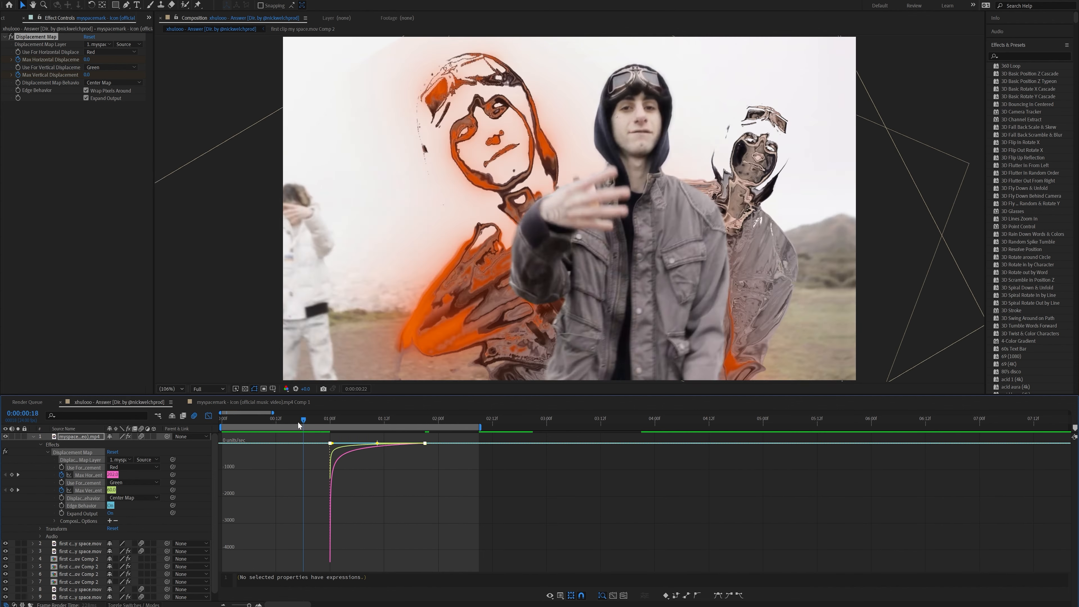
Move the ending displacement keyframes to just past two seconds and preview the transition
{"action": "key", "text": "shift+F3"}
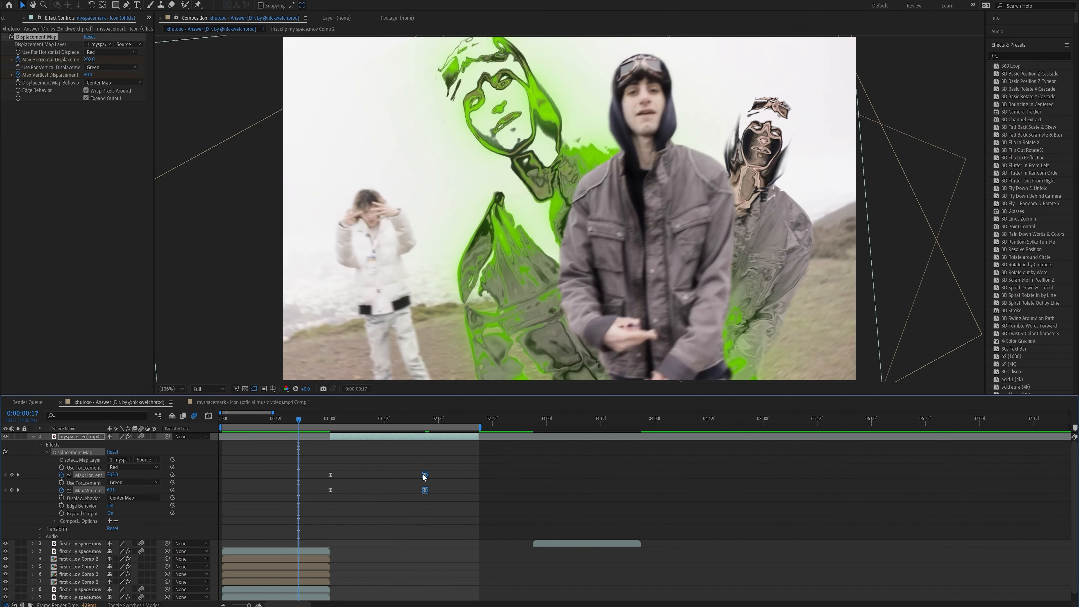
{"action": "left_click_drag", "start_coordinate": [420, 470], "coordinate": [443, 476]}
{"action": "left_click", "coordinate": [518, 477]}
{"action": "key", "text": "space"}
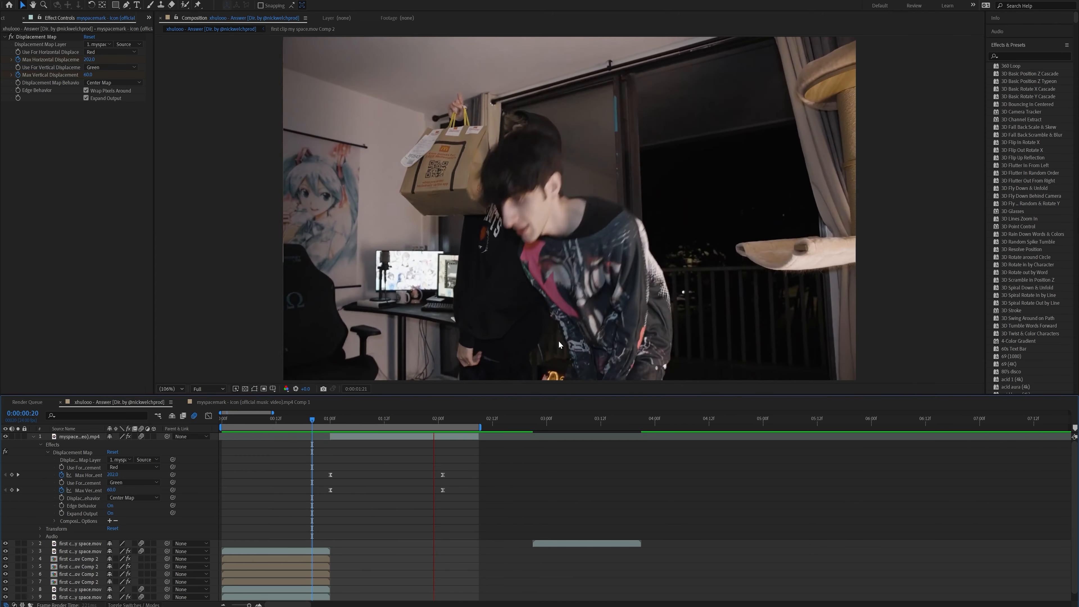
Apply Displacer Pro to the second clip at 0:00:01:00, adjust its transform values and preview the distortion
{"action": "left_click_drag", "start_coordinate": [388, 420], "coordinate": [331, 430]}
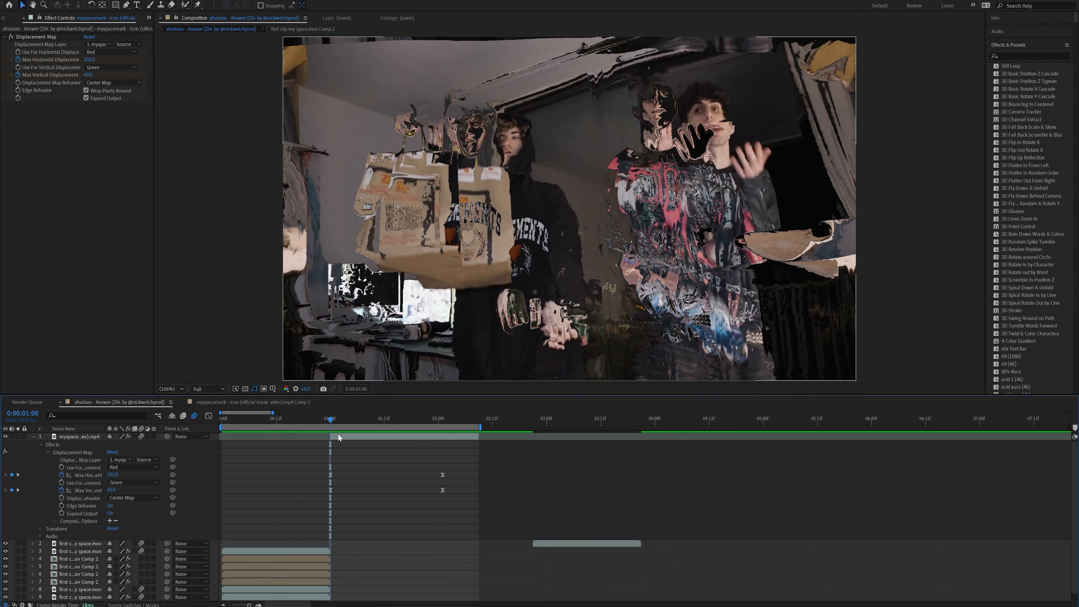
{"action": "left_click", "coordinate": [338, 436]}
{"action": "key", "text": "ctrl+space"}
{"action": "type", "text": "dis"}
{"action": "key", "text": "Return"}
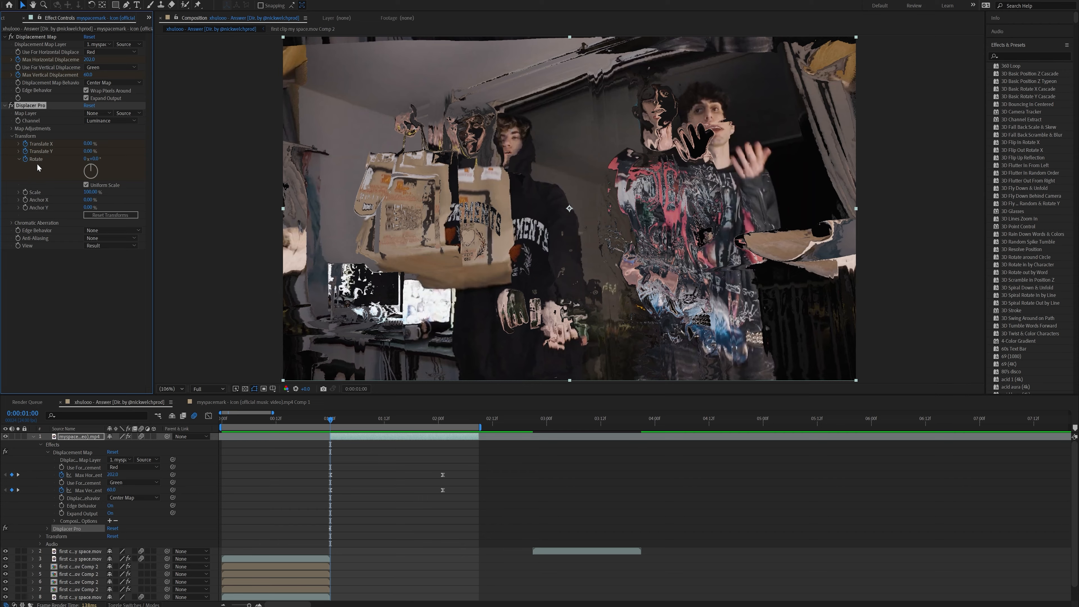
{"action": "mouse_move", "coordinate": [91, 159]}
{"action": "left_mouse_down"}
{"action": "mouse_move", "coordinate": [103, 144]}
{"action": "mouse_move", "coordinate": [84, 151]}
{"action": "left_mouse_up"}
{"action": "key", "text": "space"}
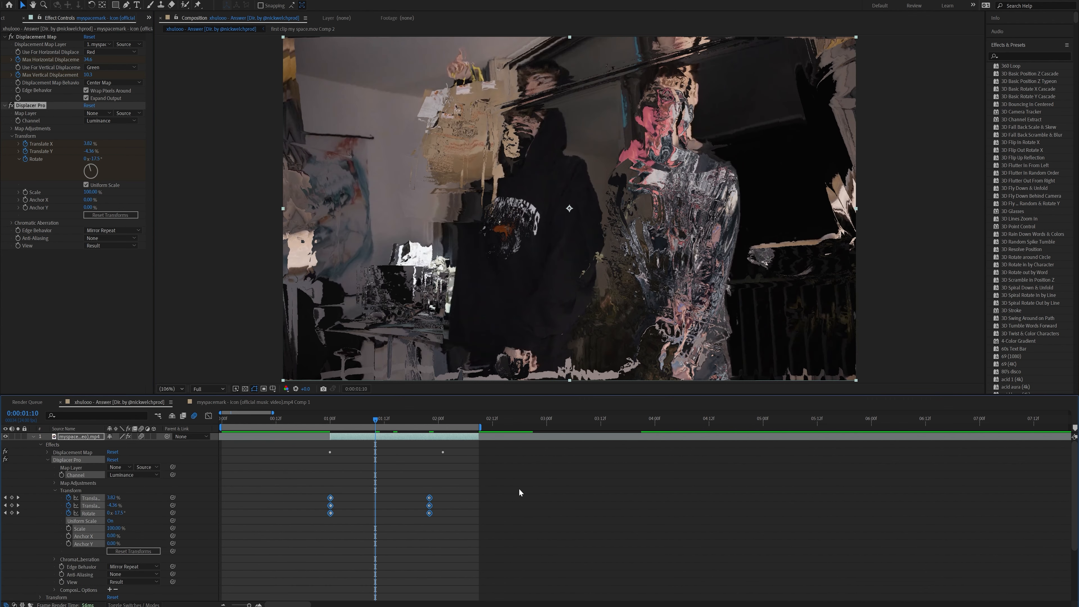
Easy Ease Displacer Pro's Translate X, Translate Y and Rotate keyframes, reshape their speed graph and review the motion
{"action": "key", "text": "F9"}
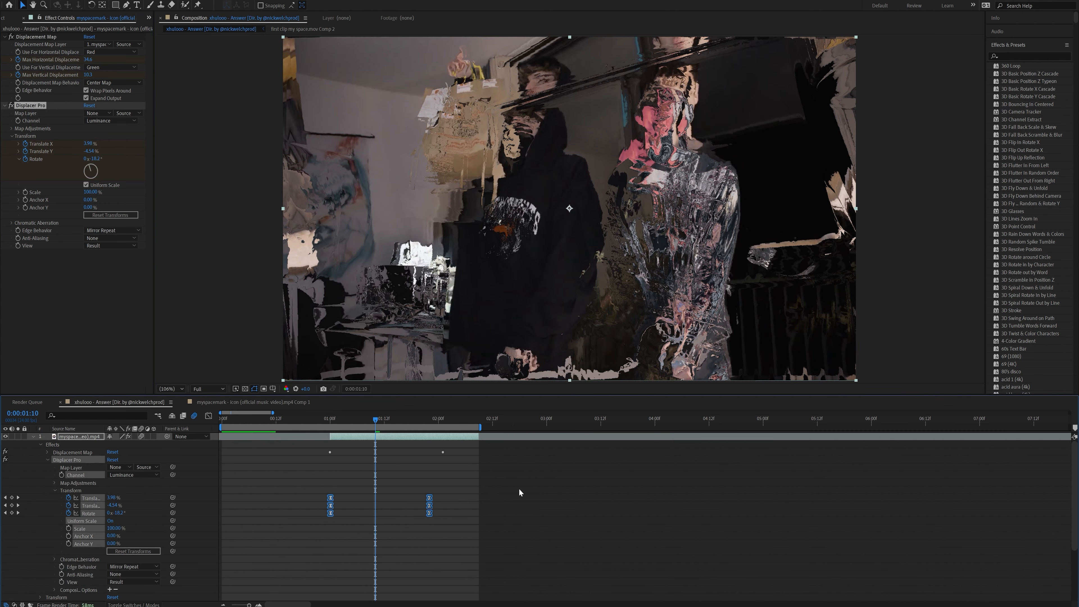
{"action": "left_click", "coordinate": [210, 418]}
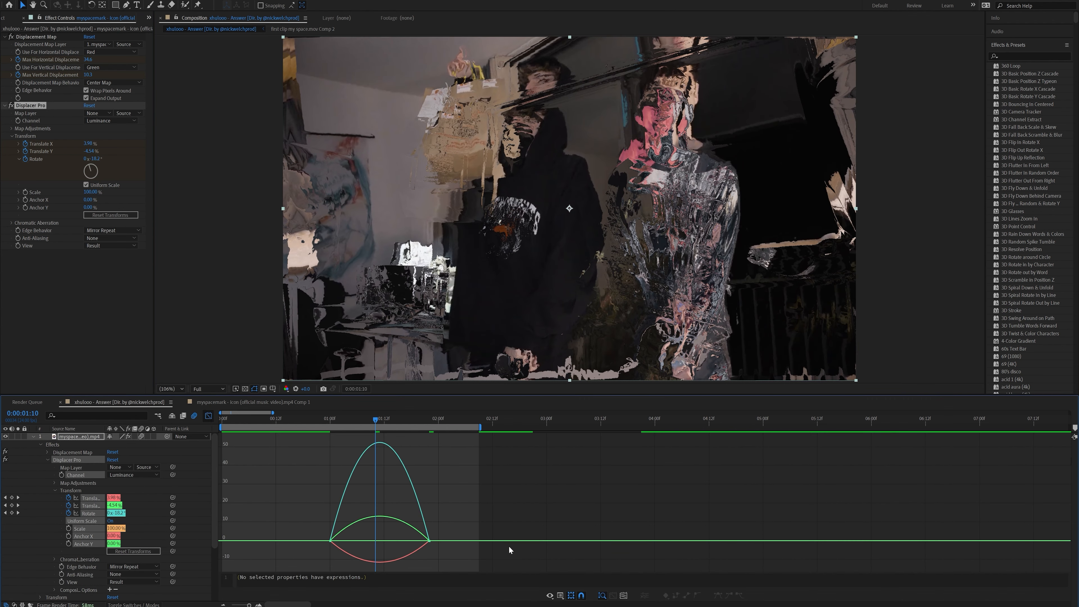
{"action": "left_click_drag", "start_coordinate": [496, 513], "coordinate": [194, 560]}
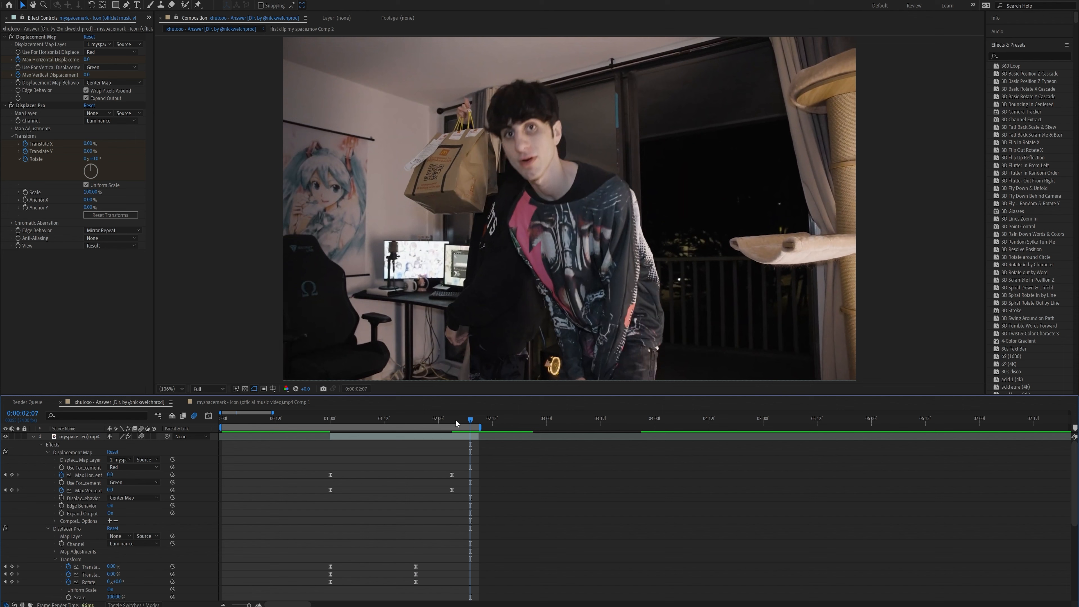
{"action": "left_click_drag", "start_coordinate": [456, 419], "coordinate": [452, 422]}
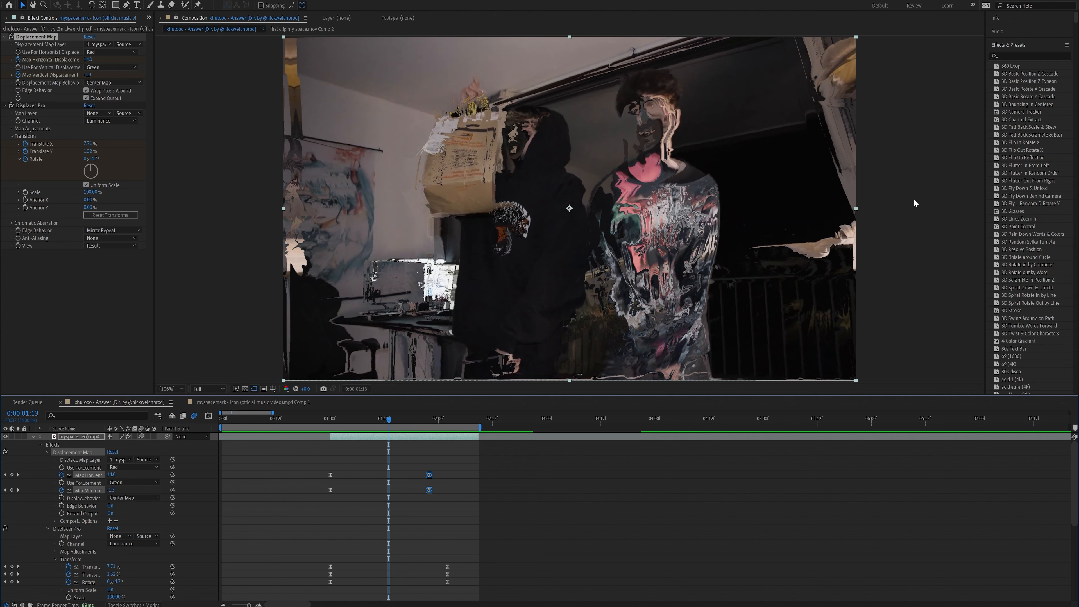
Go to 0:00:01:16, collapse the distorted clip's properties and duplicate its layer
{"action": "left_click_drag", "start_coordinate": [391, 420], "coordinate": [402, 419]}
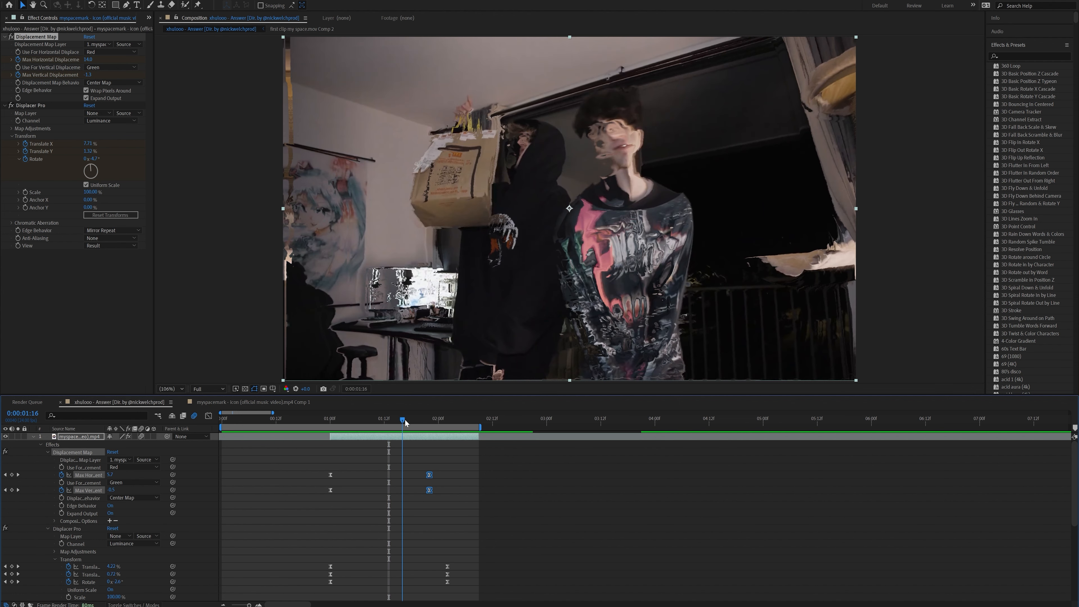
{"action": "key", "text": "u"}
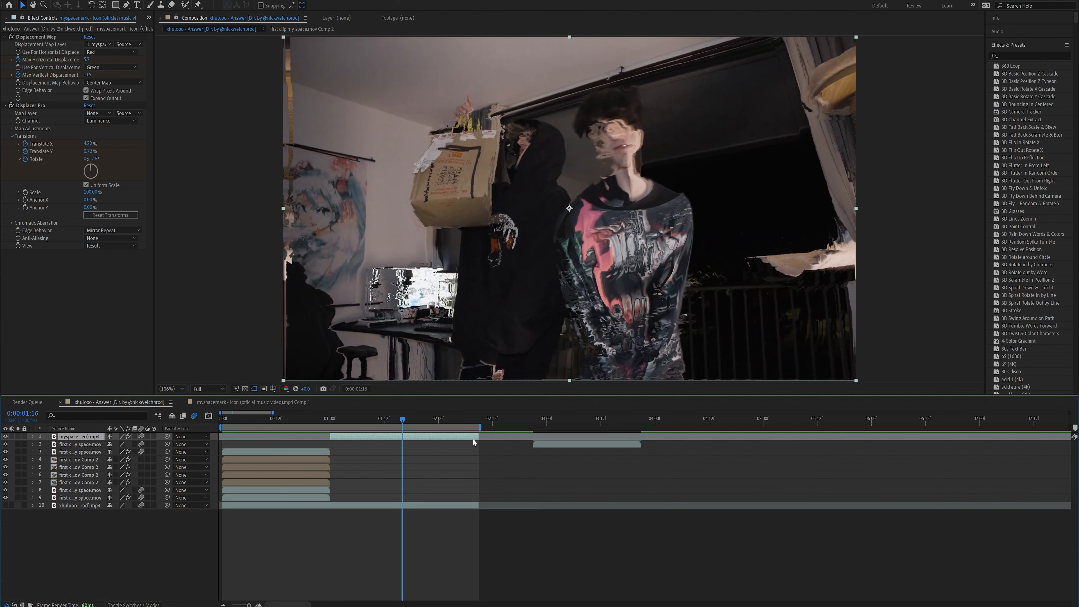
{"action": "key", "text": "ctrl+d"}
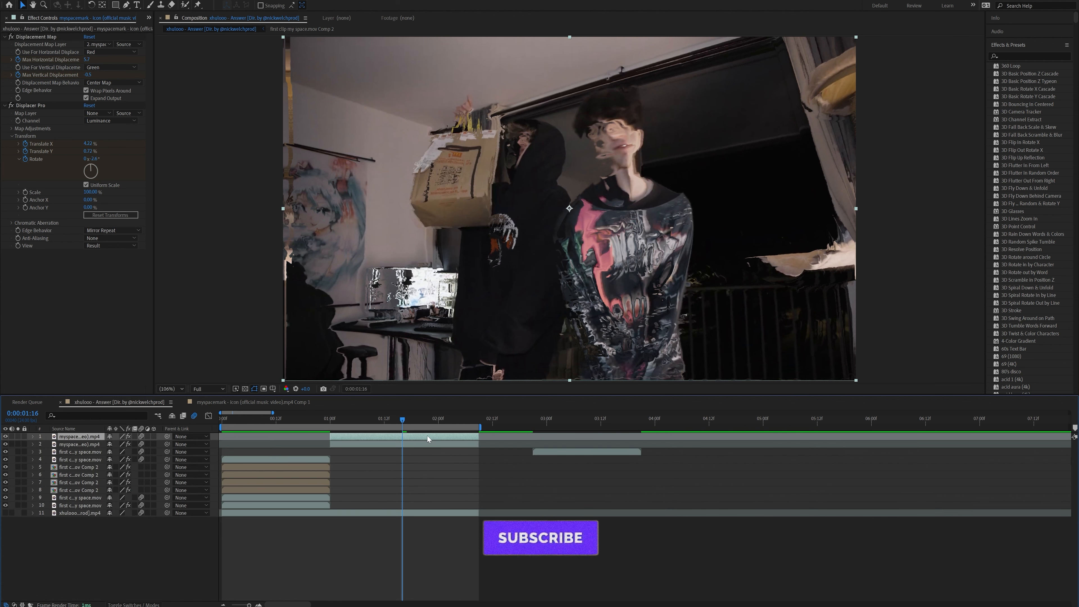
Apply Luma Key to the duplicated second clip, using Key Out Darker with a Threshold of 130
{"action": "key", "text": "ctrl+space"}
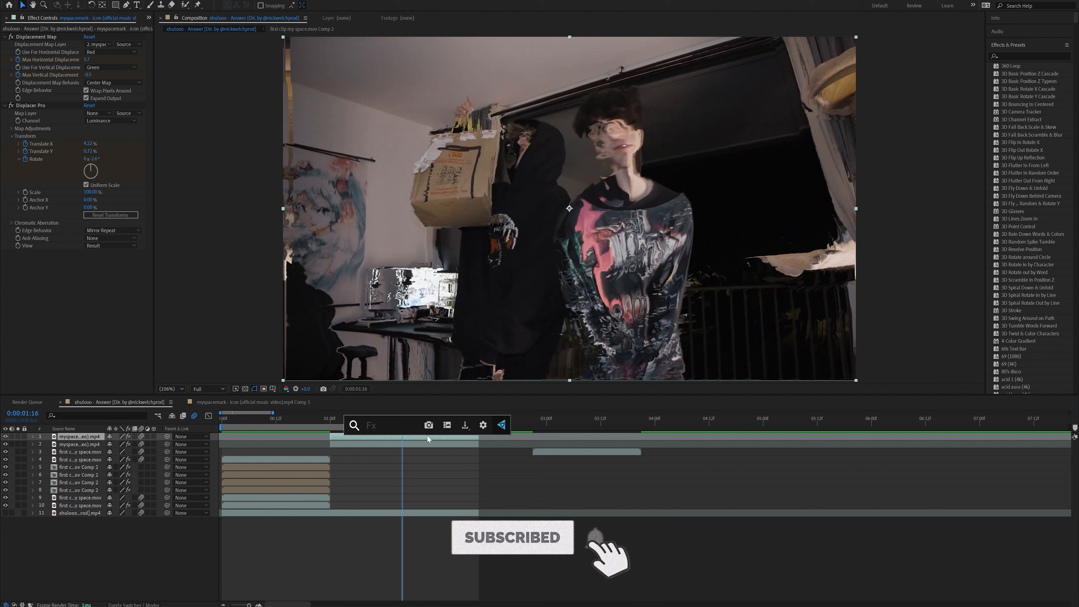
{"action": "type", "text": "luma"}
{"action": "key", "text": "Return"}
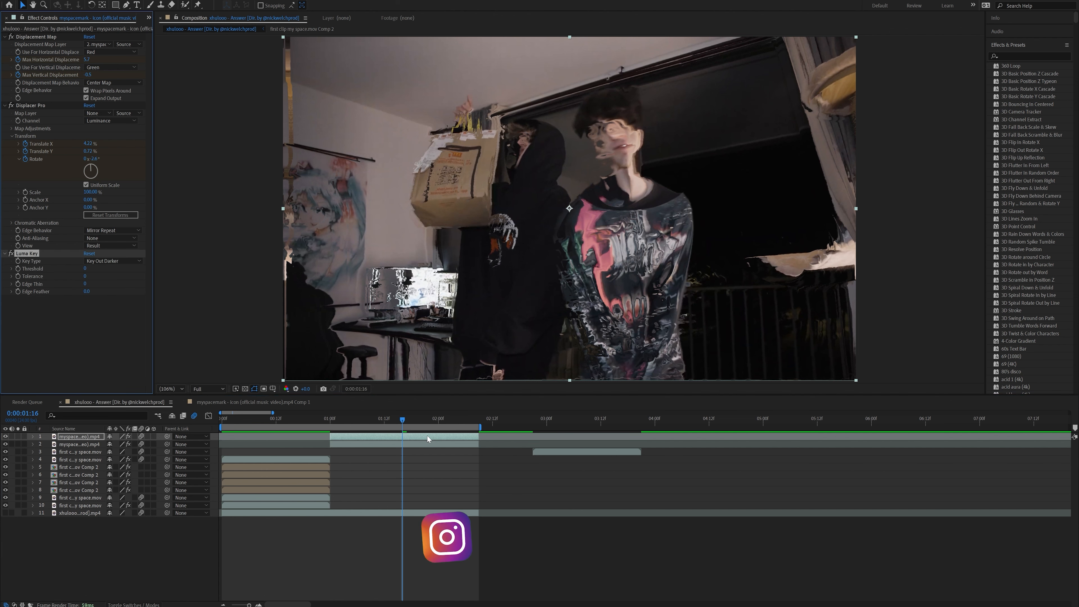
{"action": "left_click", "coordinate": [102, 261]}
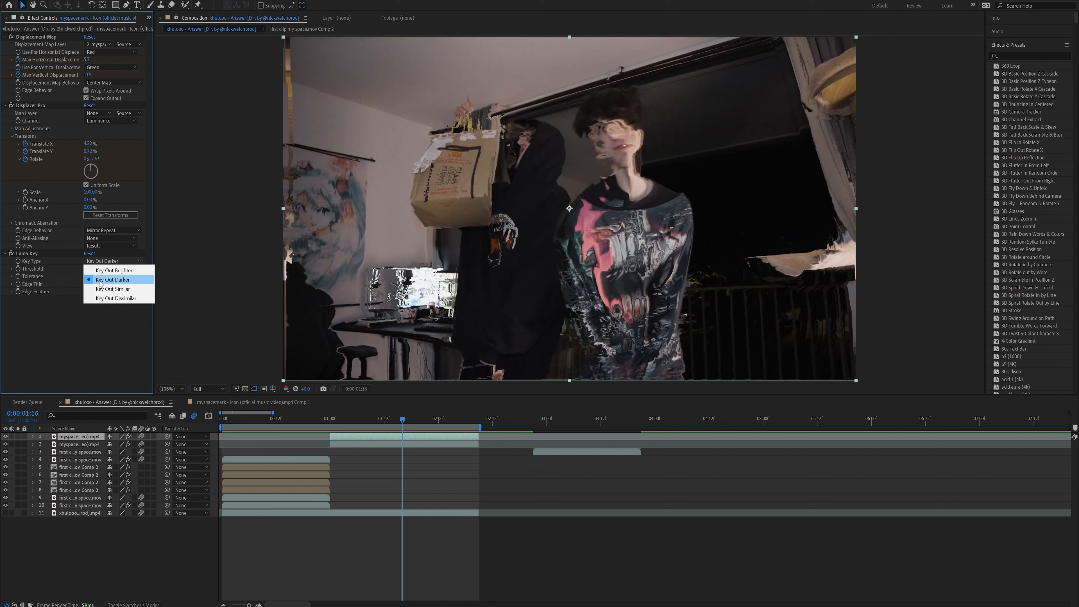
{"action": "left_click", "coordinate": [123, 282]}
{"action": "left_click_drag", "start_coordinate": [87, 268], "coordinate": [138, 276]}
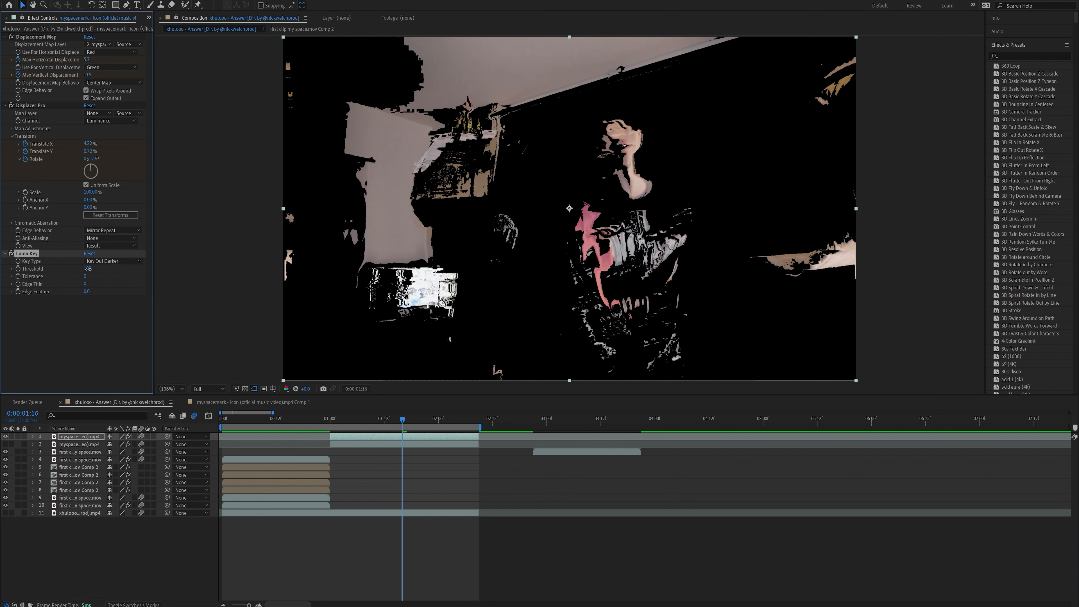
{"action": "left_click_drag", "start_coordinate": [87, 269], "coordinate": [98, 269]}
Add Gaussian Blur to the luma-keyed duplicate and set its Blurriness to 5
{"action": "scroll", "coordinate": [639, 149], "scroll_direction": "up", "scroll_amount": 3}
{"action": "scroll", "coordinate": [637, 148], "scroll_direction": "down", "scroll_amount": 1}
{"action": "left_click_drag", "start_coordinate": [620, 178], "coordinate": [436, 257]}
{"action": "key", "text": "ctrl+space"}
{"action": "type", "text": "gauss"}
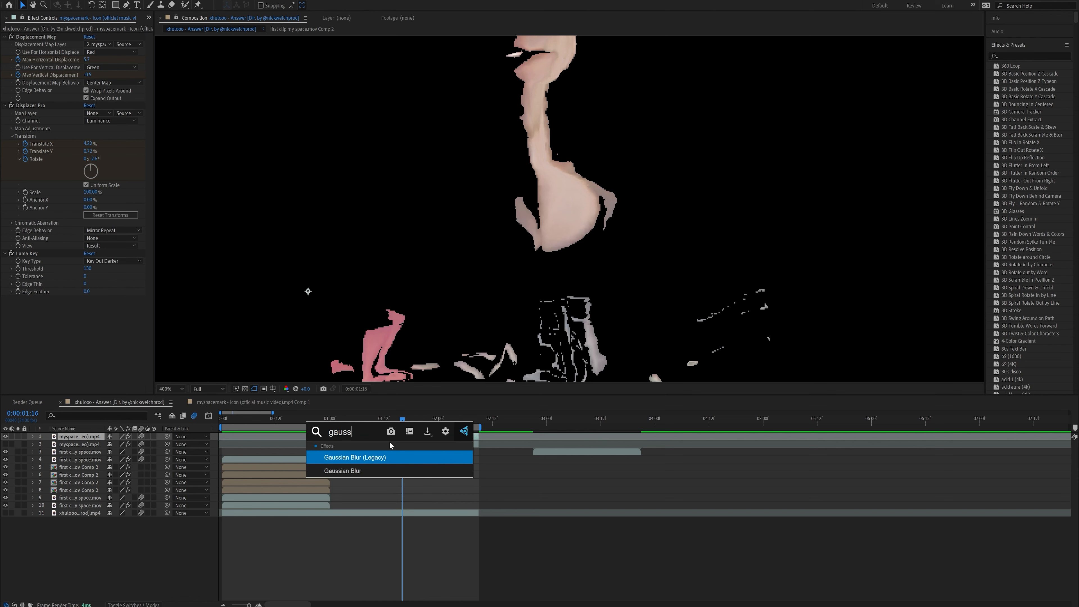
{"action": "key", "text": "Down"}
{"action": "key", "text": "Return"}
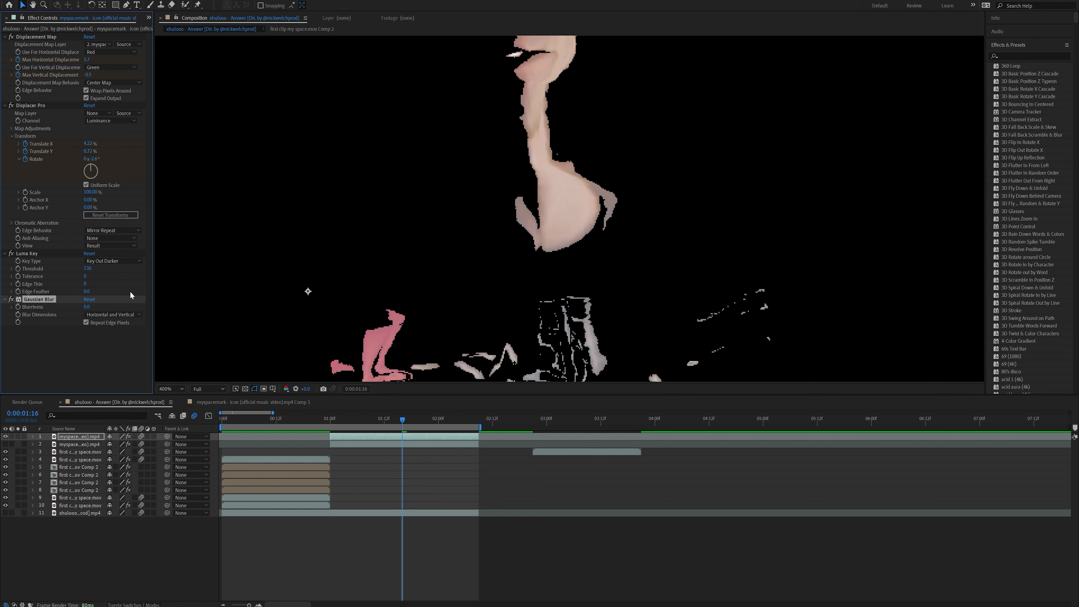
{"action": "left_click", "coordinate": [88, 306]}
{"action": "type", "text": "5"}
{"action": "left_click", "coordinate": [103, 359]}
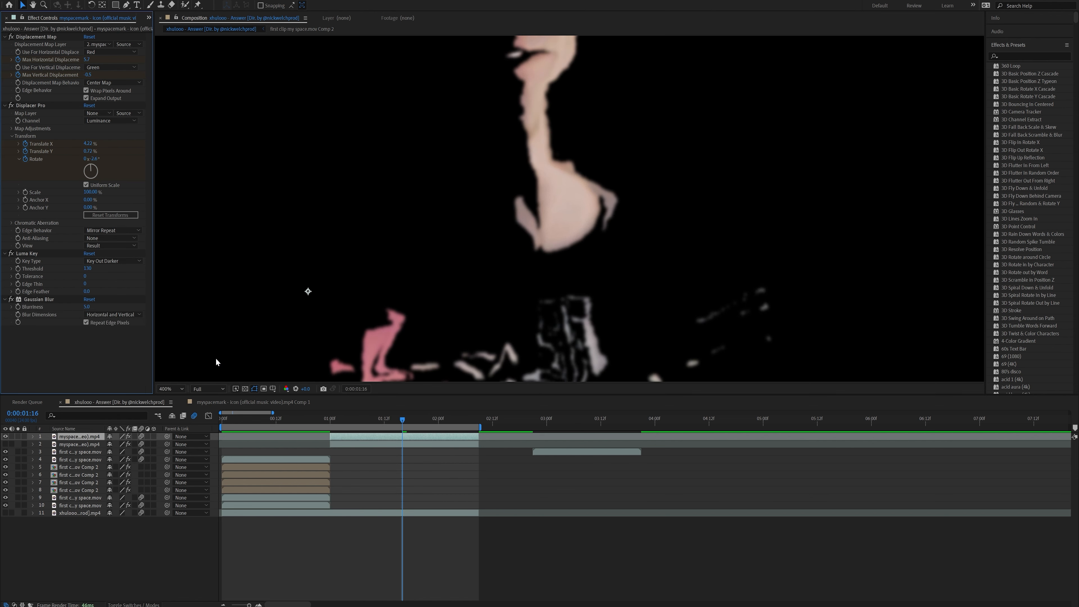
Apply Tint to the keyed duplicate and map white to the red DB0000
{"action": "key", "text": "shift+slash"}
{"action": "key", "text": "ctrl+space"}
{"action": "type", "text": "tint"}
{"action": "key", "text": "Return"}
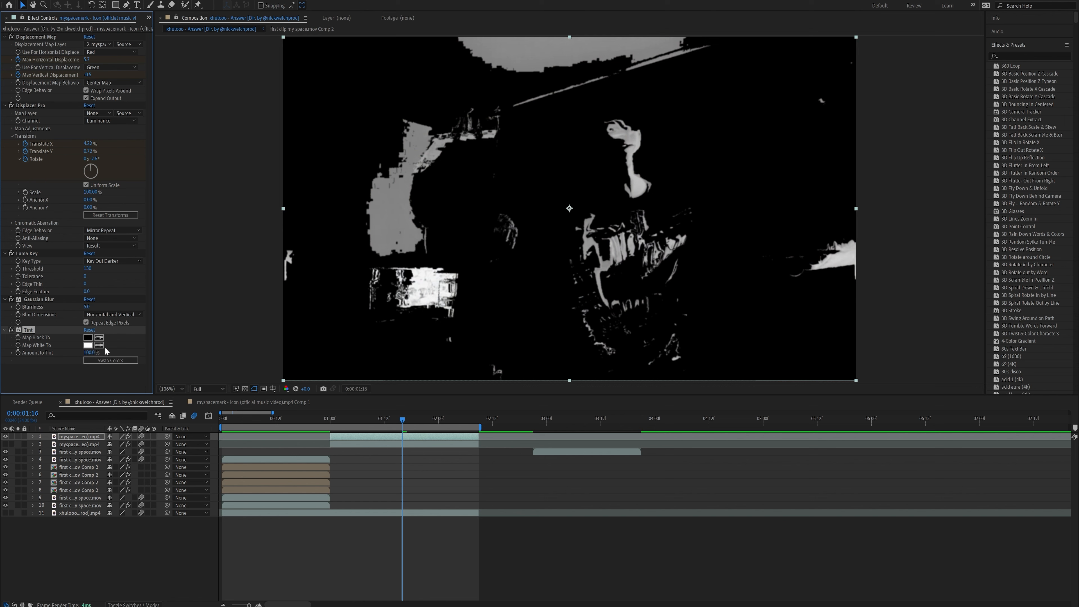
{"action": "left_click", "coordinate": [88, 344]}
{"action": "left_click_drag", "start_coordinate": [645, 256], "coordinate": [744, 258]}
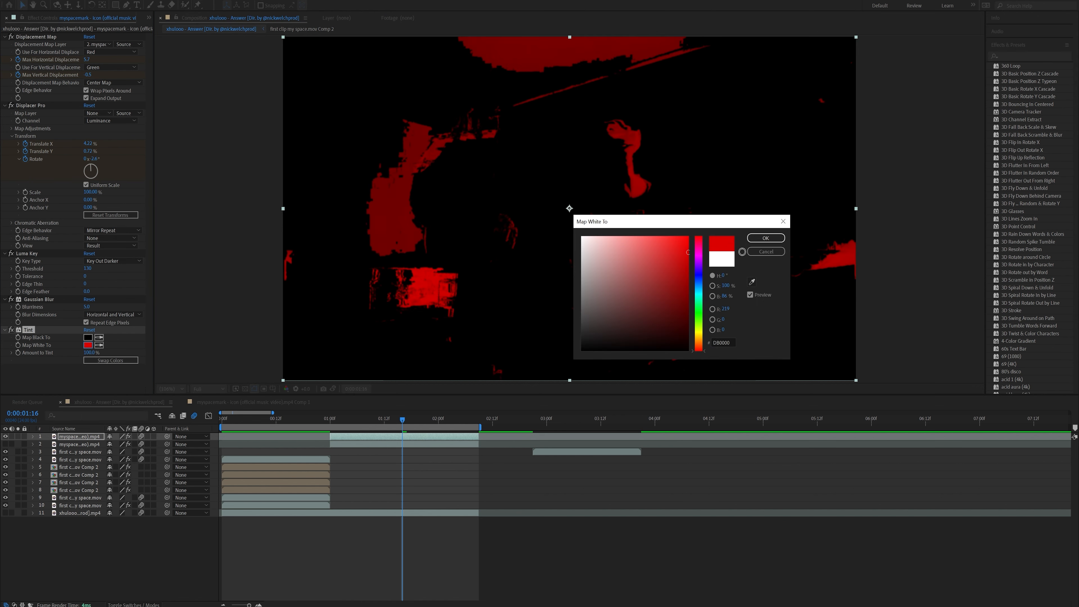
{"action": "left_click", "coordinate": [771, 240]}
Add Color Balance (HLS) to the duplicate and animate Hue from 0:00:01:00 to one full turn at 0:00:02:08
{"action": "key", "text": "ctrl+space"}
{"action": "type", "text": "hkls"}
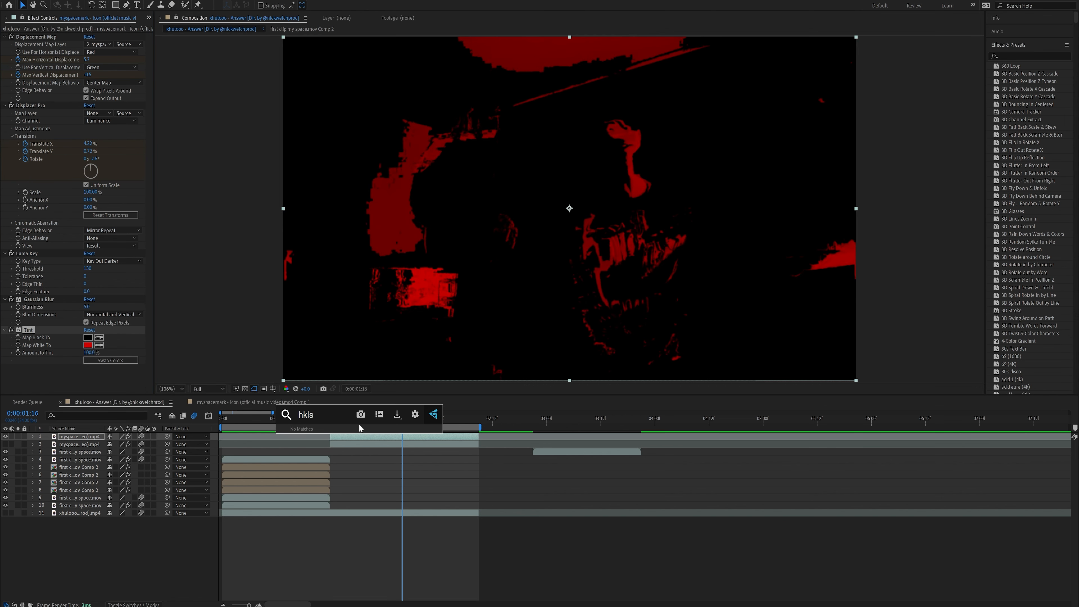
{"action": "key", "text": "BackSpace"}
{"action": "key", "text": "BackSpace"}
{"action": "key", "text": "BackSpace"}
{"action": "type", "text": "s"}
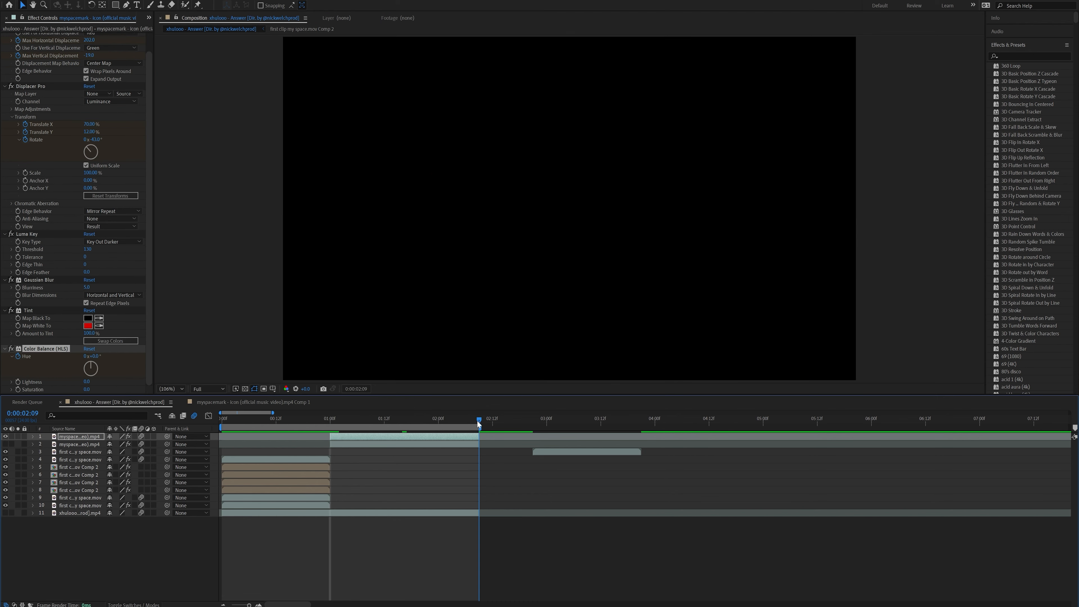
{"action": "left_click_drag", "start_coordinate": [477, 420], "coordinate": [475, 420]}
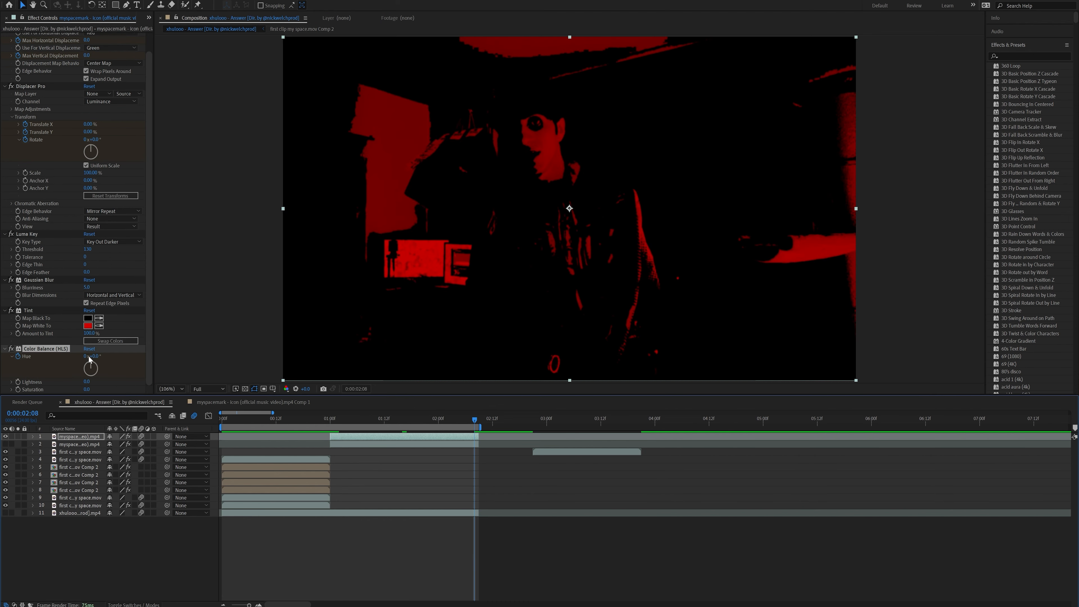
{"action": "left_click_drag", "start_coordinate": [89, 356], "coordinate": [98, 356]}
{"action": "left_click", "coordinate": [593, 491]}
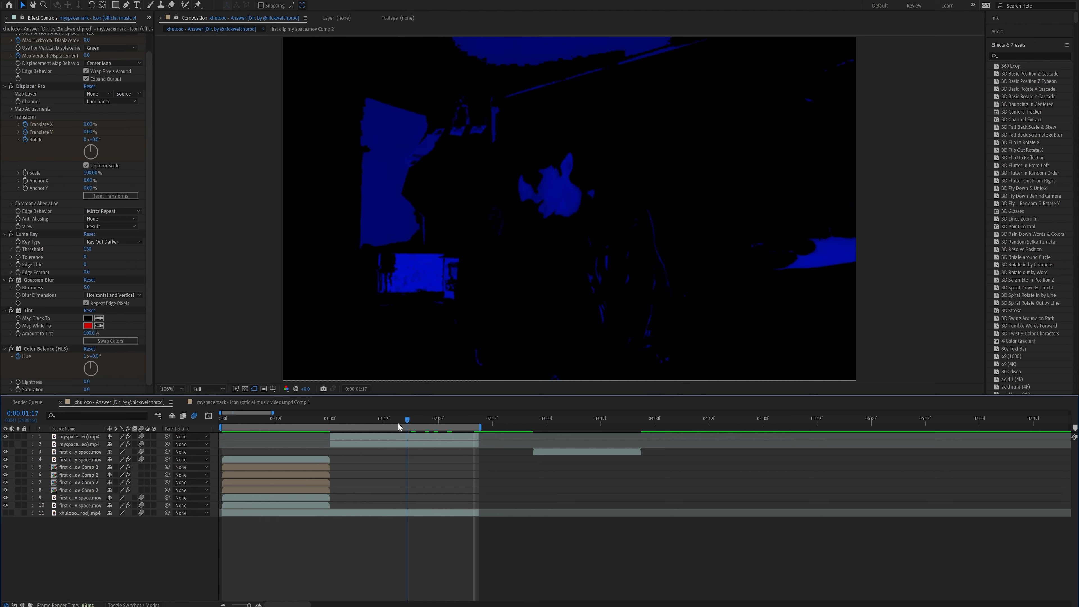
Apply Deep Glow to the colour-shifting duplicate of the second clip
{"action": "mouse_move", "coordinate": [398, 423]}
{"action": "left_mouse_down"}
{"action": "mouse_move", "coordinate": [364, 422]}
{"action": "mouse_move", "coordinate": [379, 423]}
{"action": "left_mouse_up"}
{"action": "left_click", "coordinate": [379, 435]}
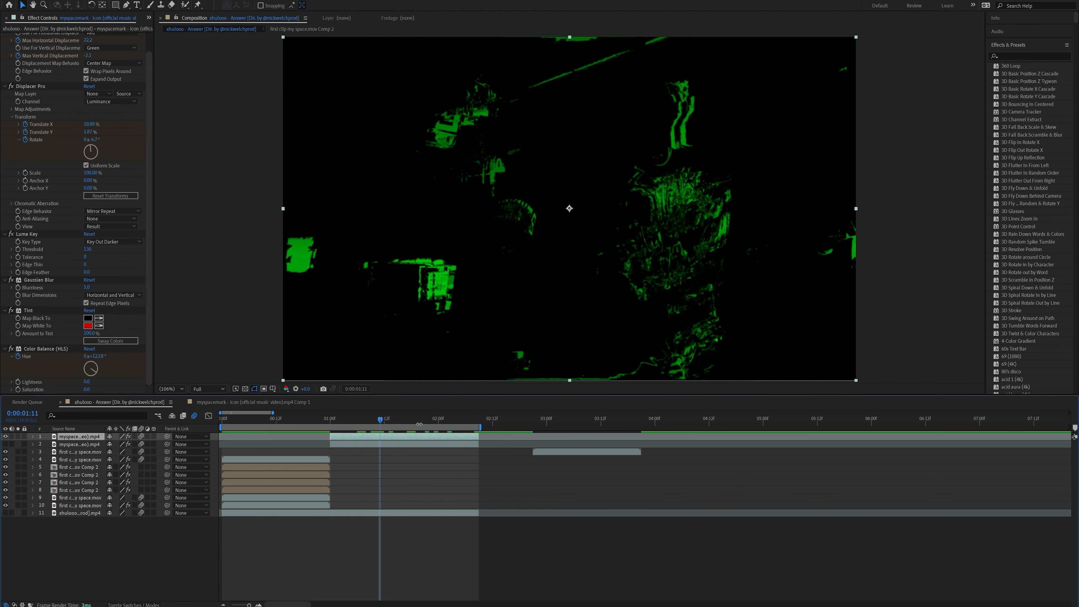
{"action": "key", "text": "ctrl+space"}
{"action": "type", "text": "deep"}
{"action": "key", "text": "Return"}
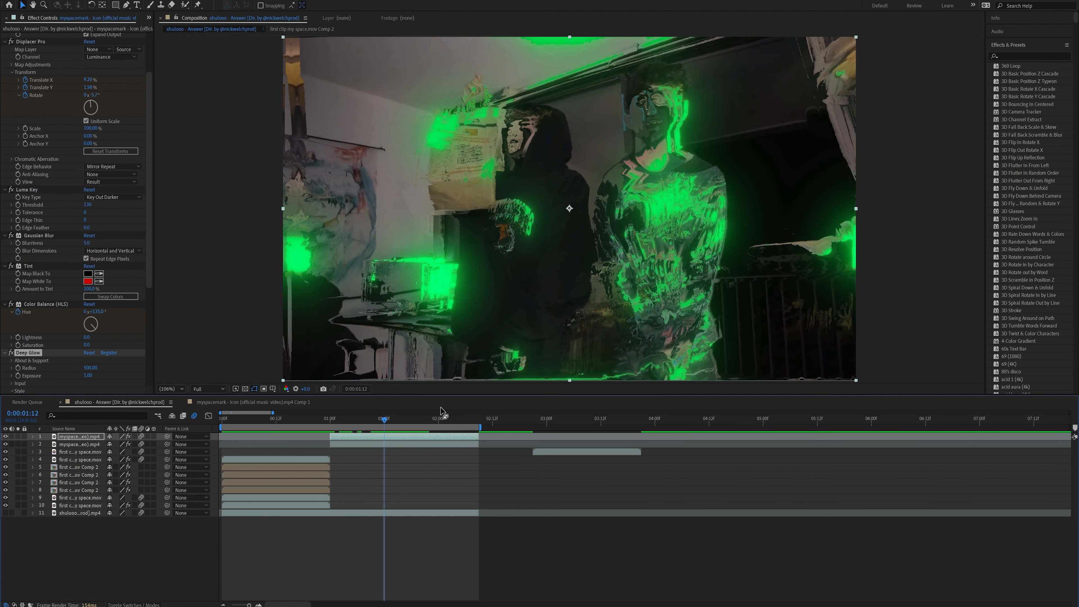
Keyframe the Luma Key Threshold at 0:00:01:14 and raise it just past two seconds to fade out the glow
{"action": "left_click_drag", "start_coordinate": [386, 420], "coordinate": [393, 422]}
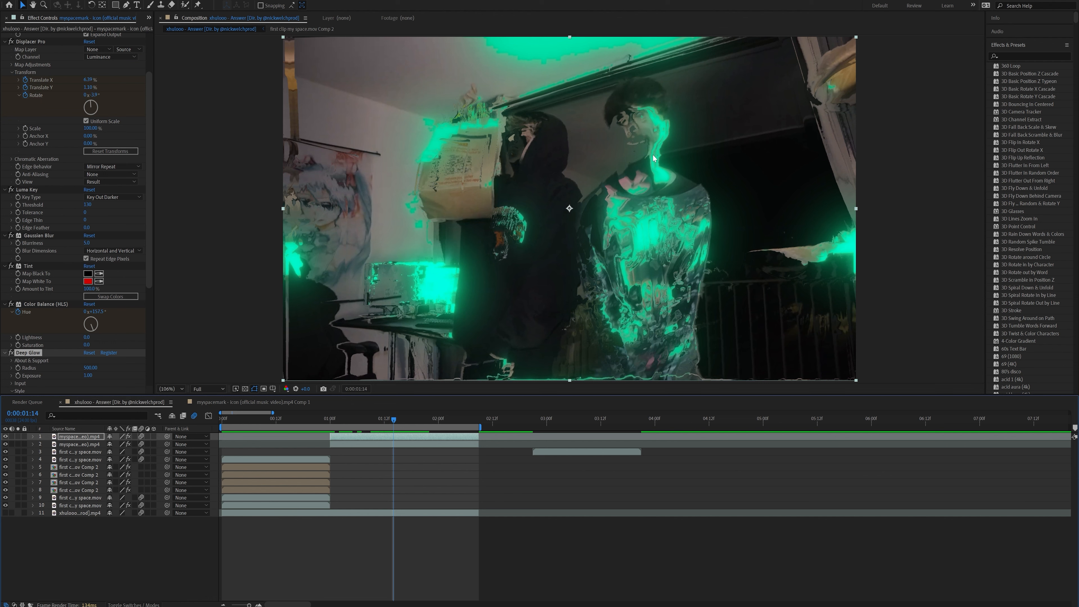
{"action": "left_click", "coordinate": [19, 205]}
{"action": "left_click_drag", "start_coordinate": [393, 420], "coordinate": [452, 424]}
{"action": "left_click_drag", "start_coordinate": [88, 205], "coordinate": [265, 197]}
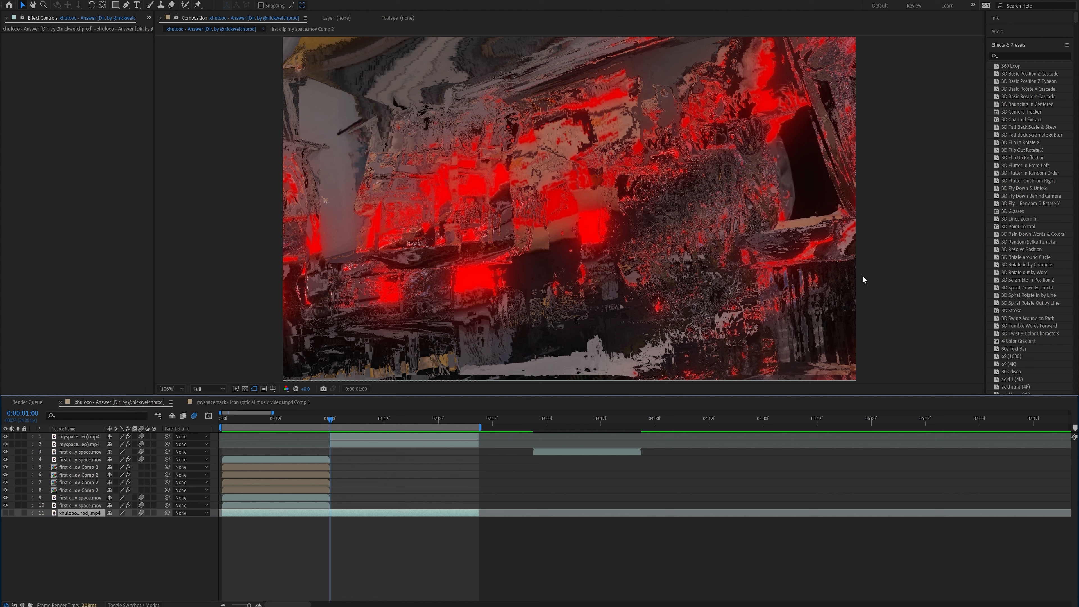
{"action": "right_click", "coordinate": [118, 532]}
{"action": "left_click", "coordinate": [107, 541]}
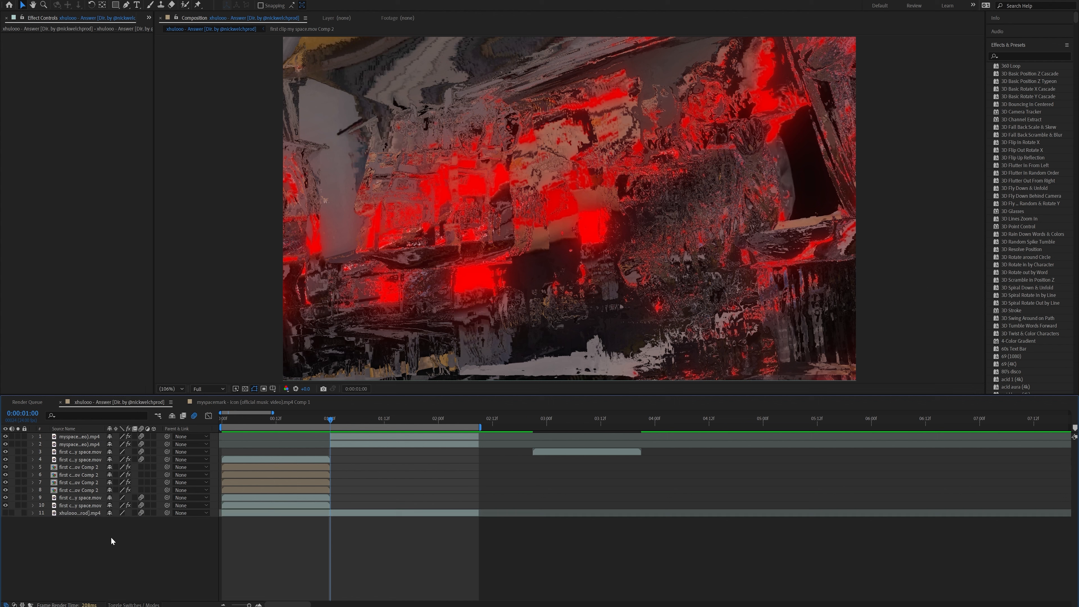
{"action": "right_click", "coordinate": [123, 560]}
{"action": "mouse_move", "coordinate": [208, 463]}
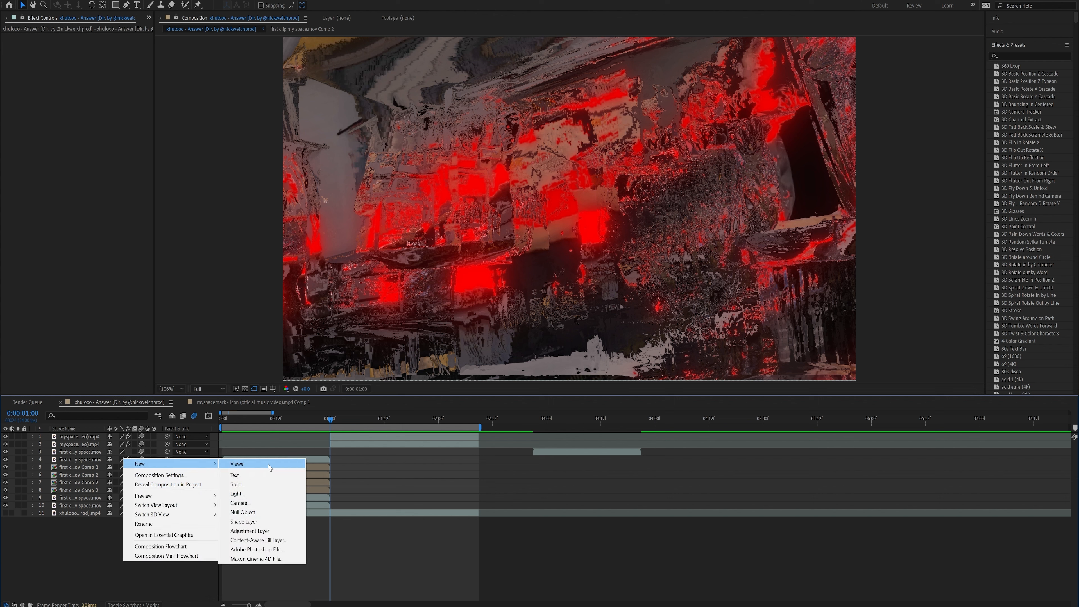
Pre-compose the first clip's seven stacked layers into one composition and the second clip's two distorted layers into another
{"action": "left_click_drag", "start_coordinate": [42, 459], "coordinate": [54, 503]}
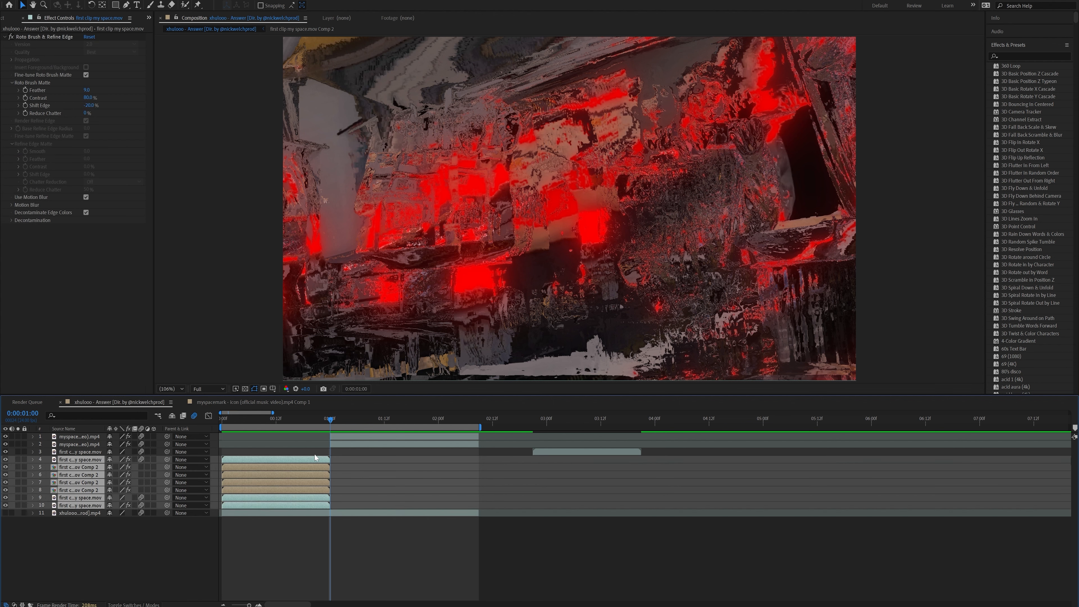
{"action": "key", "text": "ctrl+shift+c"}
{"action": "key", "text": "Return"}
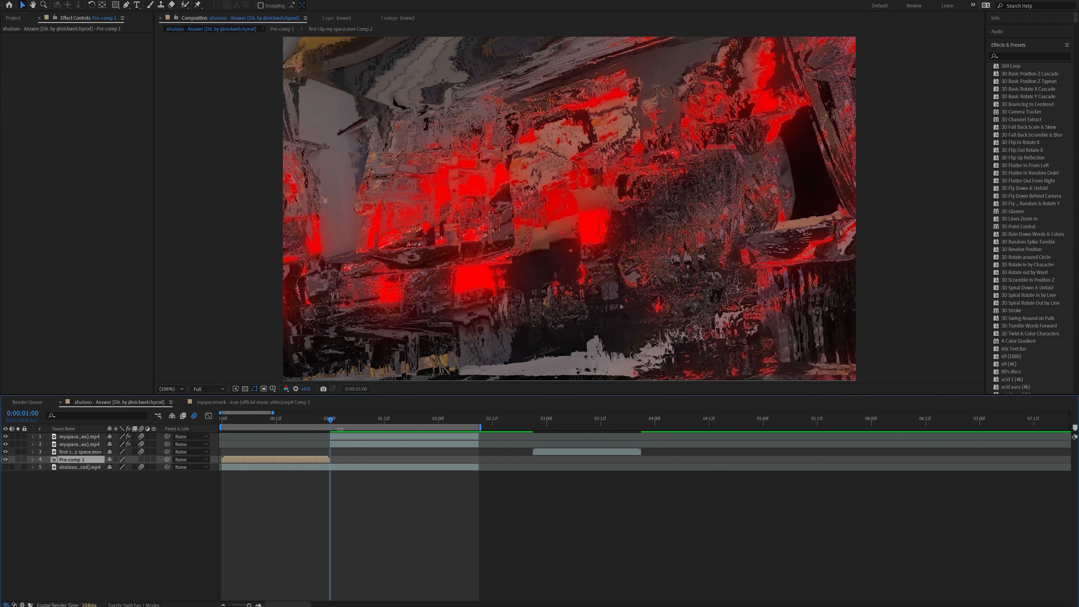
{"action": "left_click", "coordinate": [120, 436]}
{"action": "left_click", "coordinate": [43, 444], "text": "shift"}
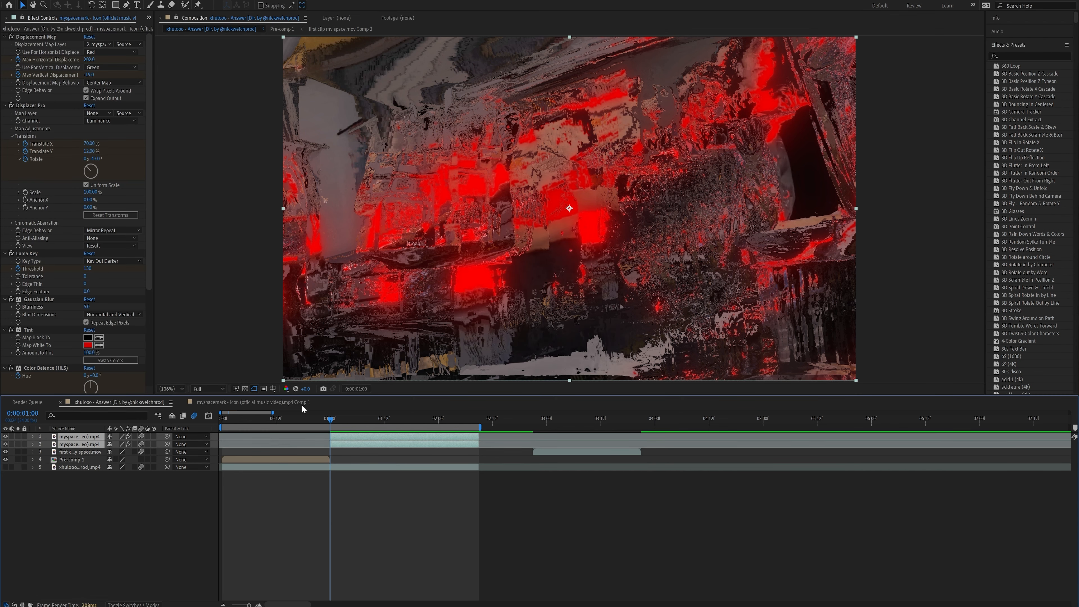
{"action": "key", "text": "ctrl+shift+c"}
{"action": "key", "text": "Return"}
Keyframe Pre-comp 1's transform properties at 0:00:00:16, and near its end set Position X to -1
{"action": "left_click", "coordinate": [302, 424]}
{"action": "left_click_drag", "start_coordinate": [302, 423], "coordinate": [295, 425]}
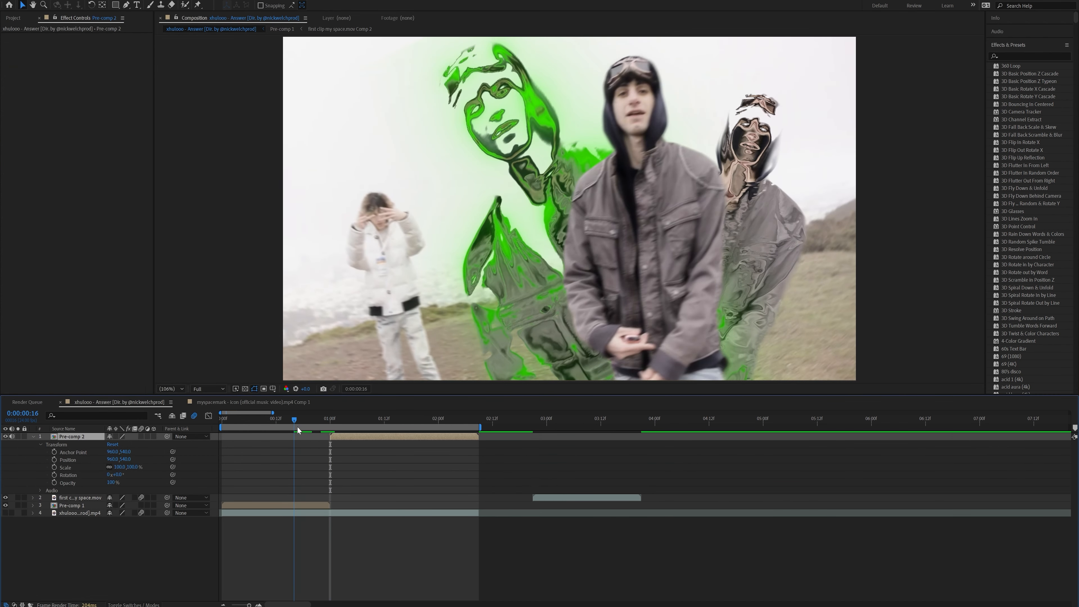
{"action": "left_click", "coordinate": [306, 505]}
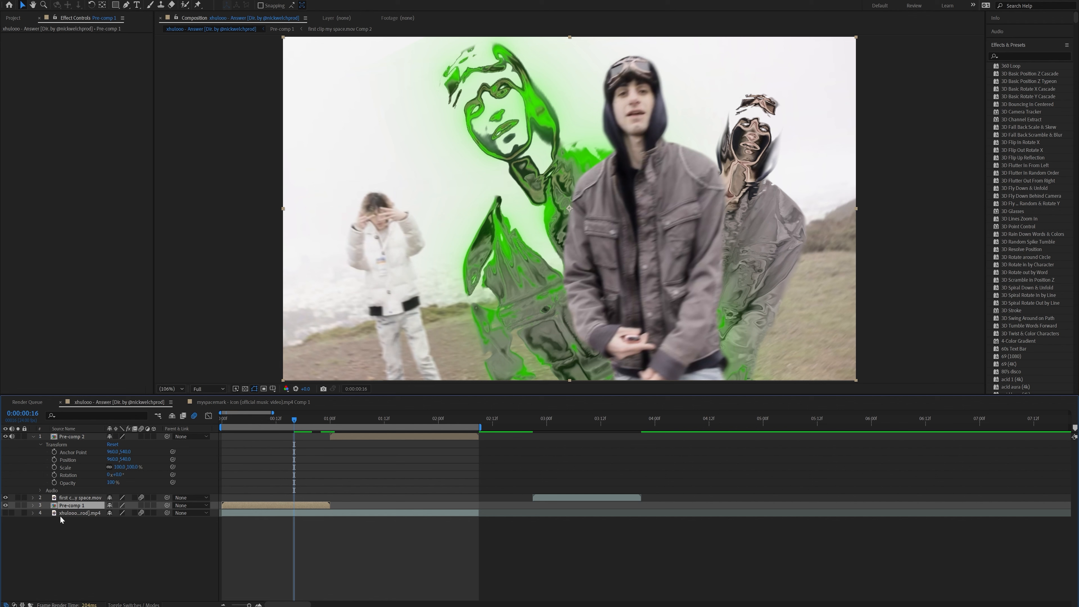
{"action": "left_click", "coordinate": [33, 505]}
{"action": "left_click_drag", "start_coordinate": [54, 520], "coordinate": [54, 551]}
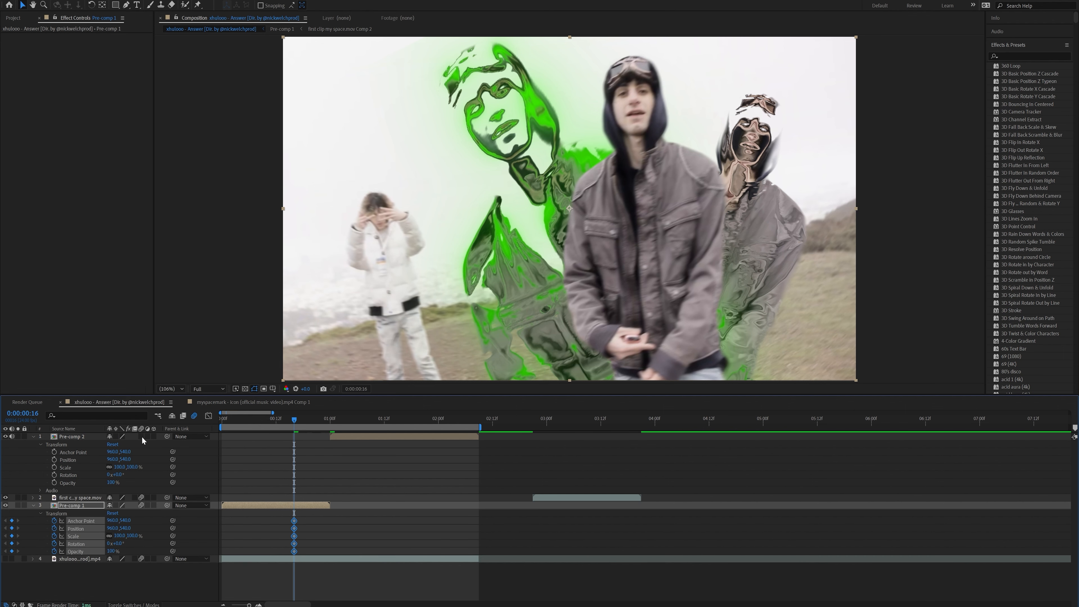
{"action": "left_click", "coordinate": [325, 418]}
{"action": "mouse_move", "coordinate": [113, 527]}
{"action": "left_mouse_down"}
{"action": "mouse_move", "coordinate": [127, 528]}
{"action": "mouse_move", "coordinate": [107, 528]}
{"action": "left_mouse_up"}
Easy Ease Pre-comp 1's transform keyframes, reshape the Position speed graph to peak at the end, and preview the slide
{"action": "left_click", "coordinate": [294, 419]}
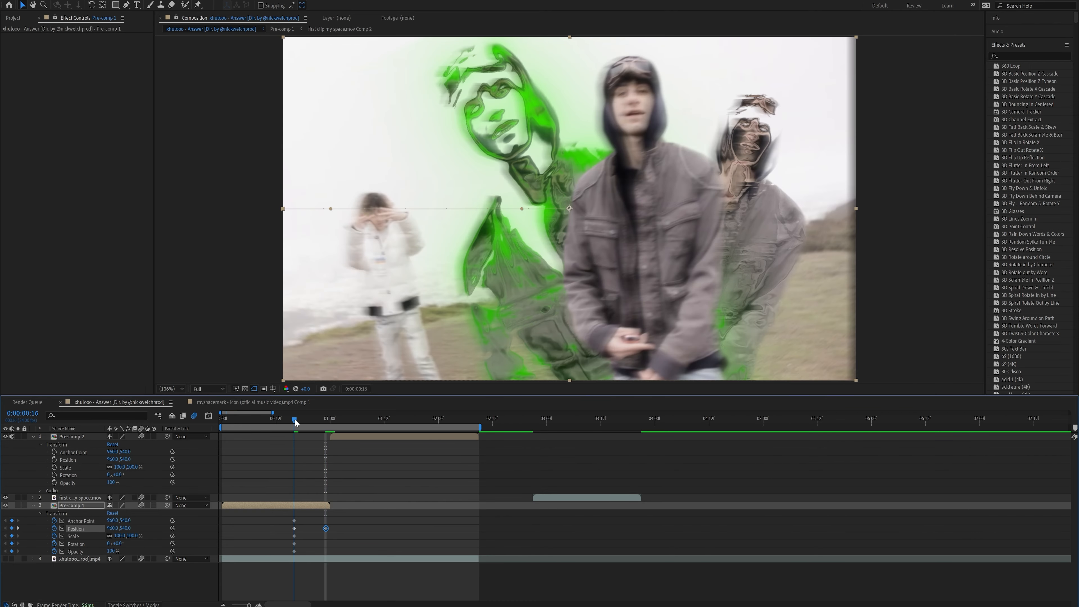
{"action": "left_click_drag", "start_coordinate": [270, 515], "coordinate": [418, 585]}
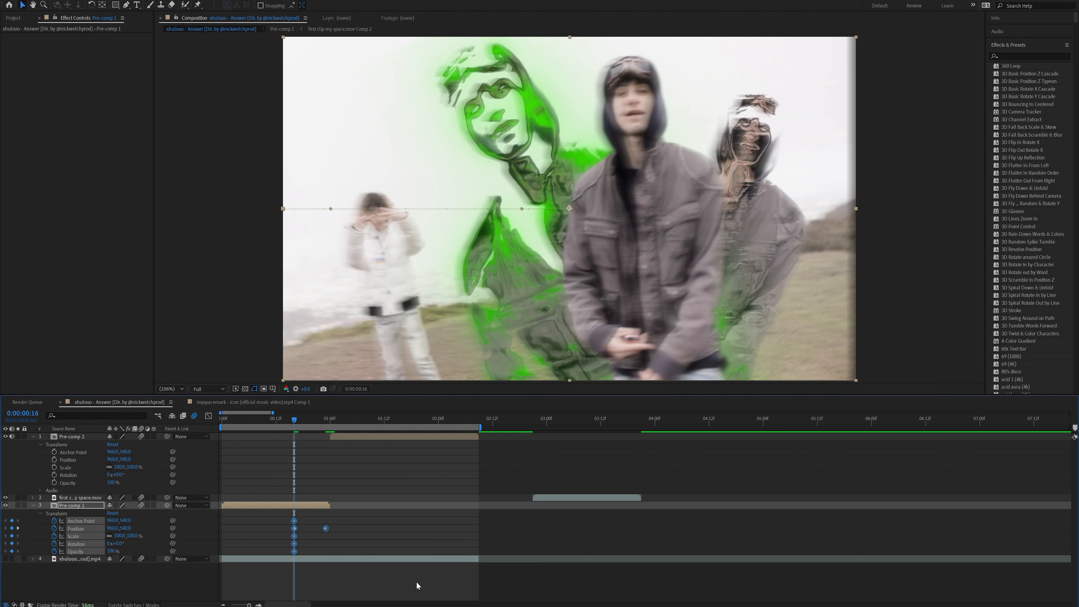
{"action": "key", "text": "F9"}
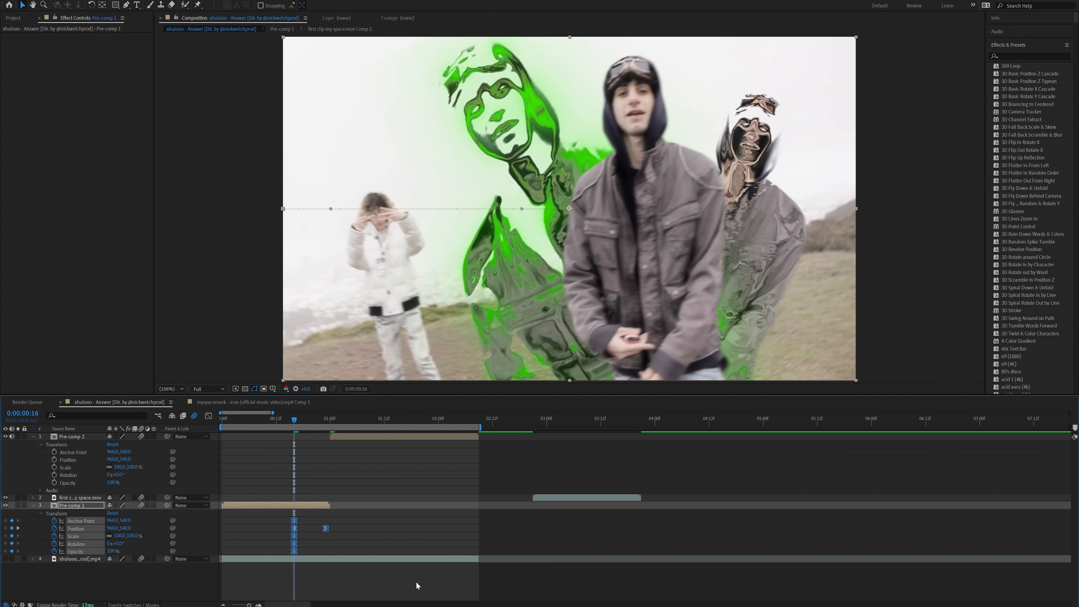
{"action": "left_click", "coordinate": [208, 415]}
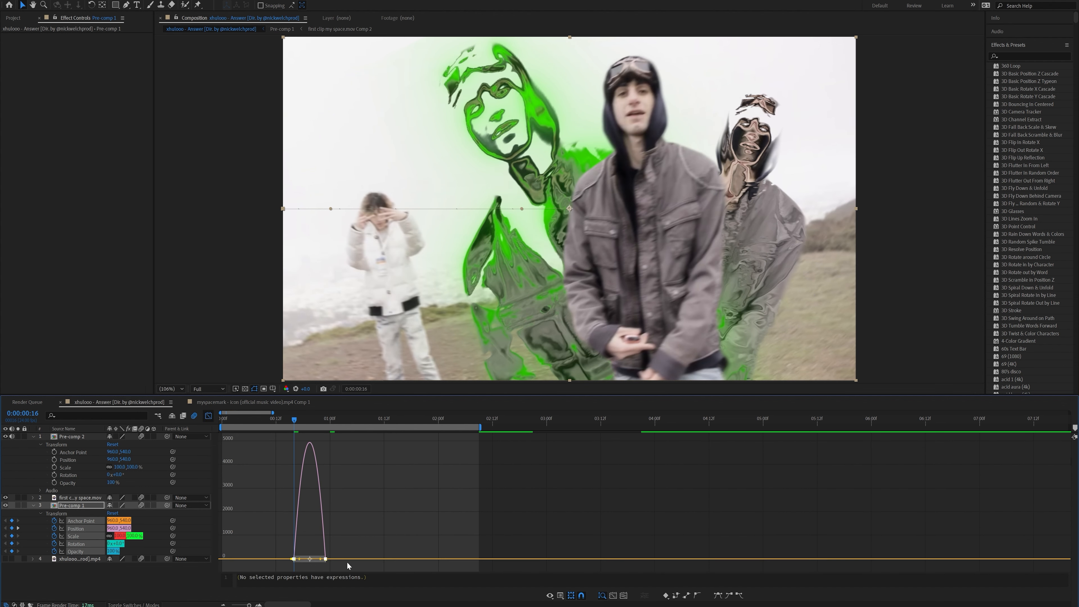
{"action": "left_click_drag", "start_coordinate": [320, 559], "coordinate": [322, 559]}
{"action": "key", "text": "space"}
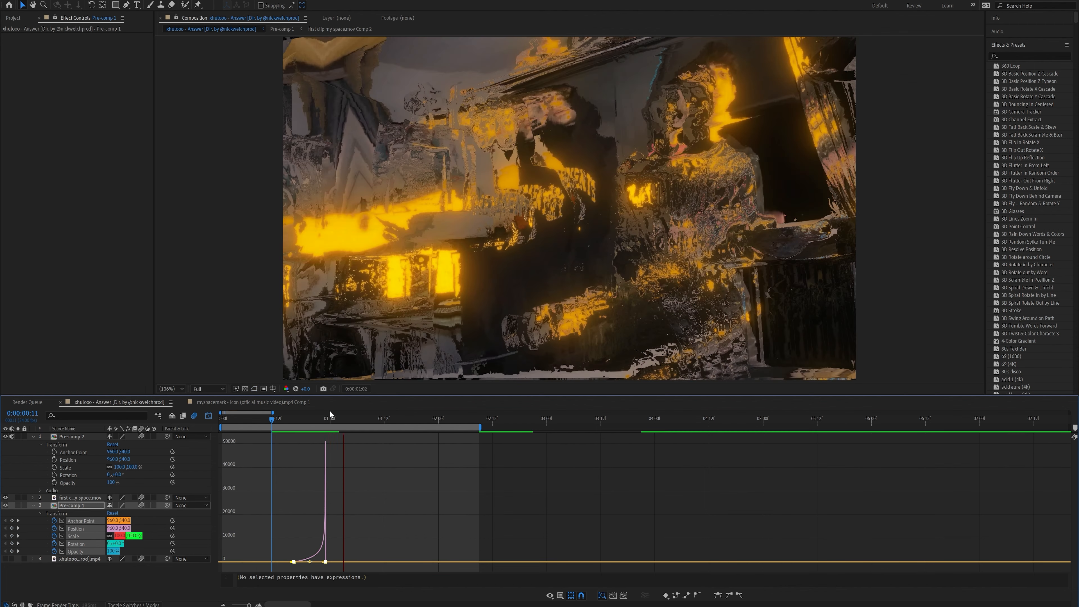
{"action": "key", "text": "space"}
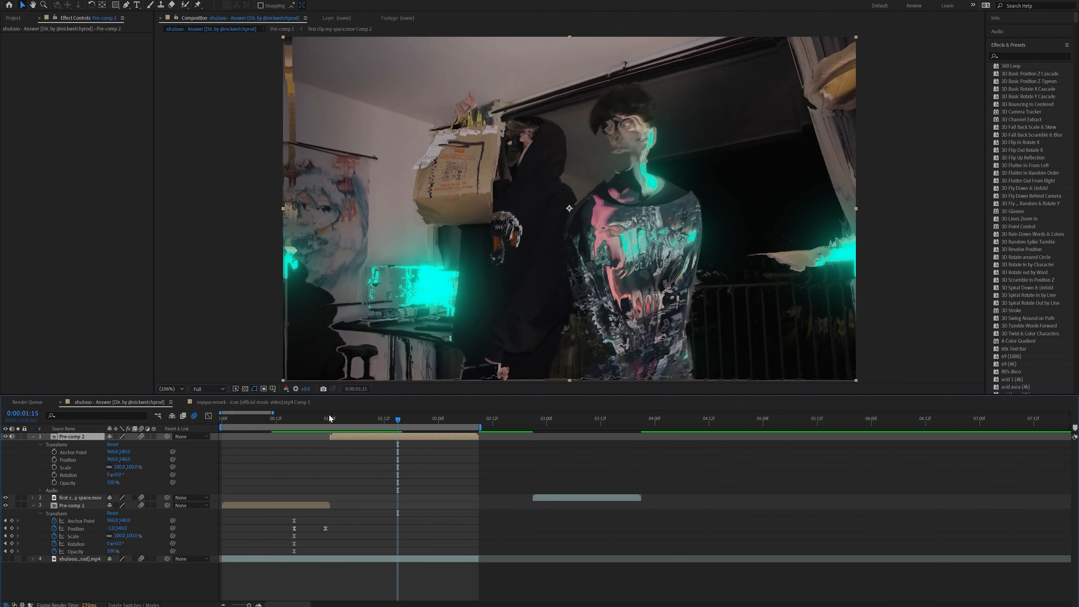
Keyframe all of Pre-comp 2's transform properties at 0:00:01:00 and shift its Position X to about 1890
{"action": "left_click", "coordinate": [331, 419]}
{"action": "left_click_drag", "start_coordinate": [54, 452], "coordinate": [54, 482]}
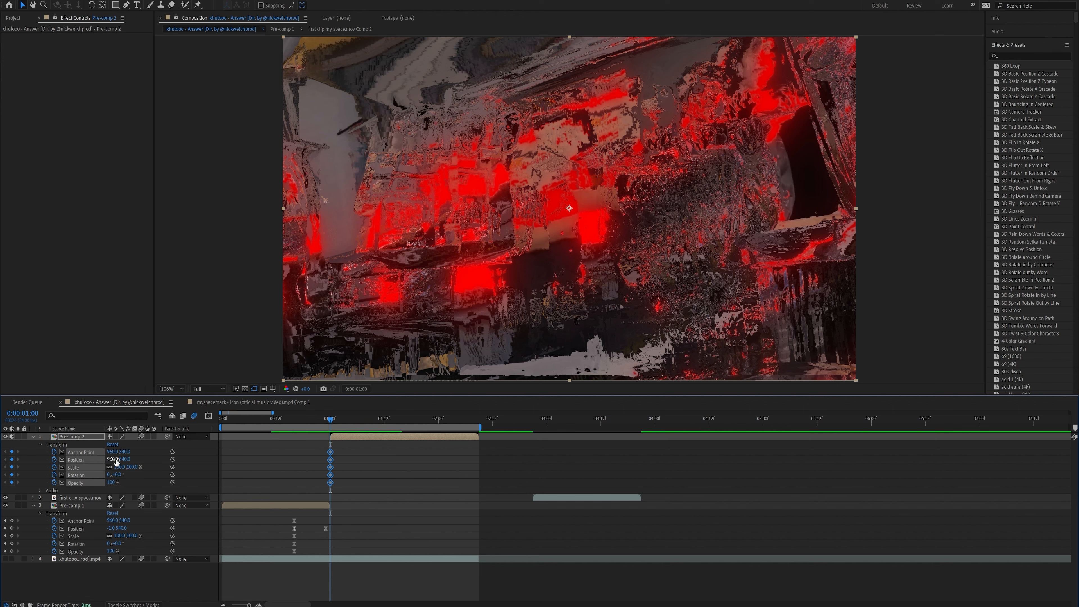
{"action": "left_click_drag", "start_coordinate": [112, 459], "coordinate": [508, 460]}
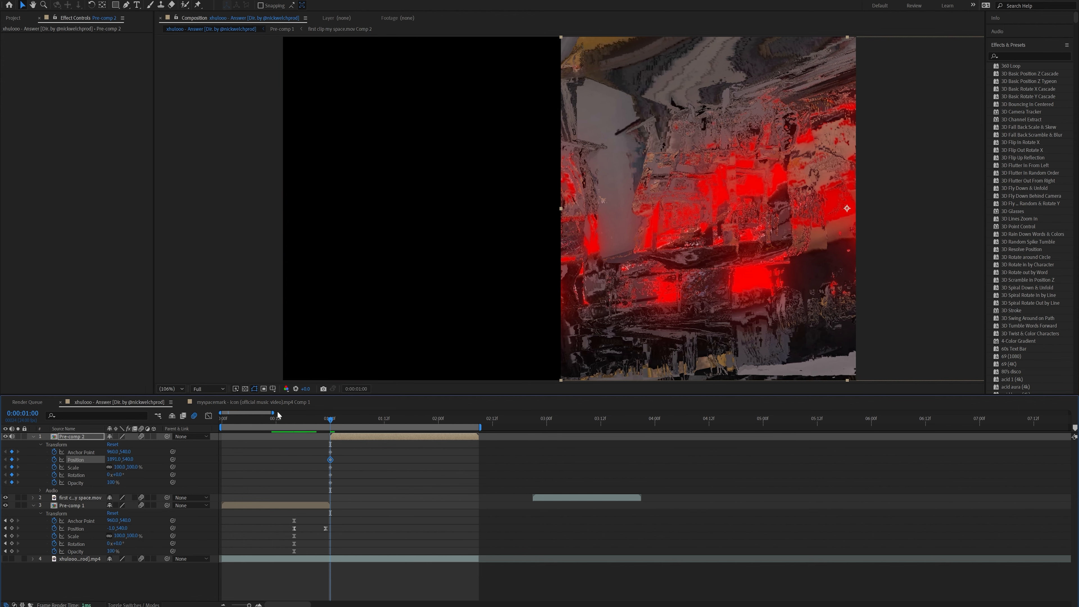
Show the proportional grid, refine Pre-comp 2's Position X to 1918 so its edge meets the frame's centre, and go to 0:00:01:09
{"action": "left_click", "coordinate": [272, 389]}
{"action": "left_click", "coordinate": [300, 408]}
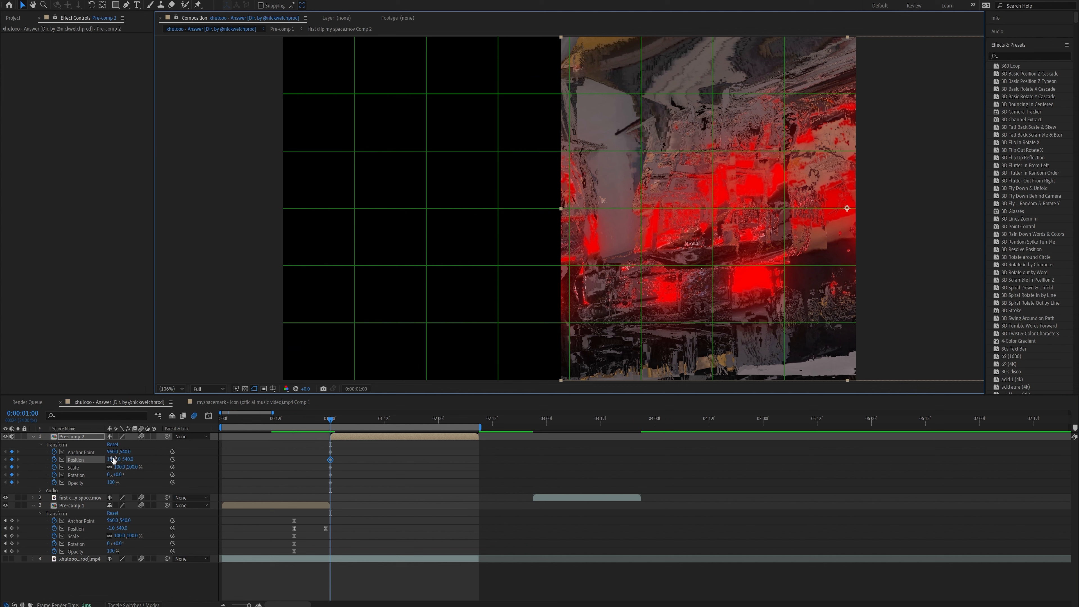
{"action": "left_click_drag", "start_coordinate": [113, 459], "coordinate": [125, 459]}
{"action": "left_click", "coordinate": [399, 459]}
{"action": "left_click_drag", "start_coordinate": [351, 420], "coordinate": [369, 424]}
{"action": "left_click", "coordinate": [368, 436]}
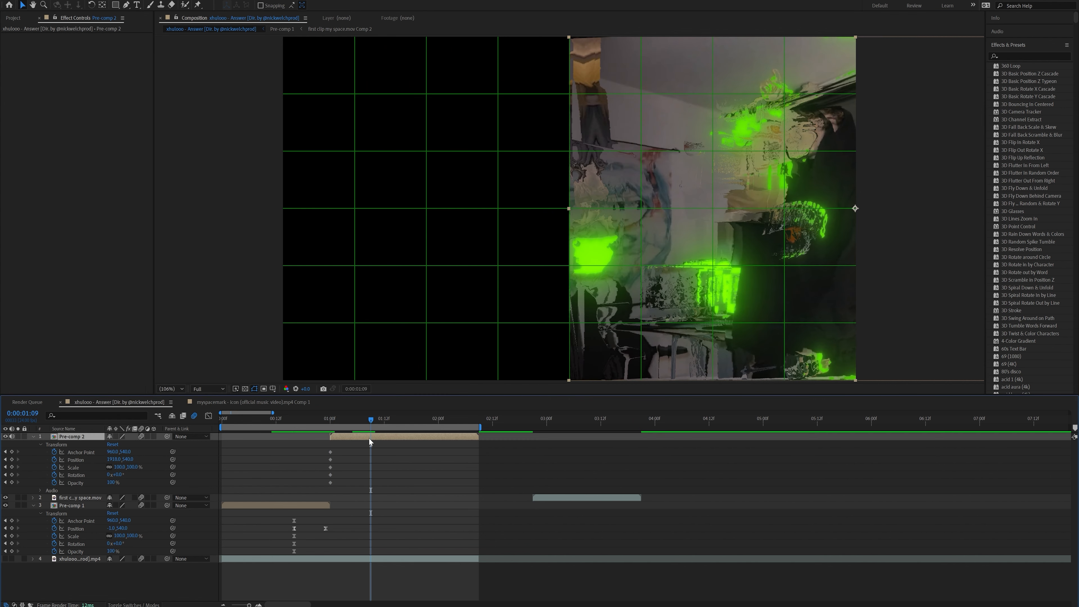
Reset Pre-comp 2's transform properties at 0:00:01:09, select all its transform keyframes, and preview the slide
{"action": "left_click", "coordinate": [112, 444]}
{"action": "left_click_drag", "start_coordinate": [299, 446], "coordinate": [520, 497]}
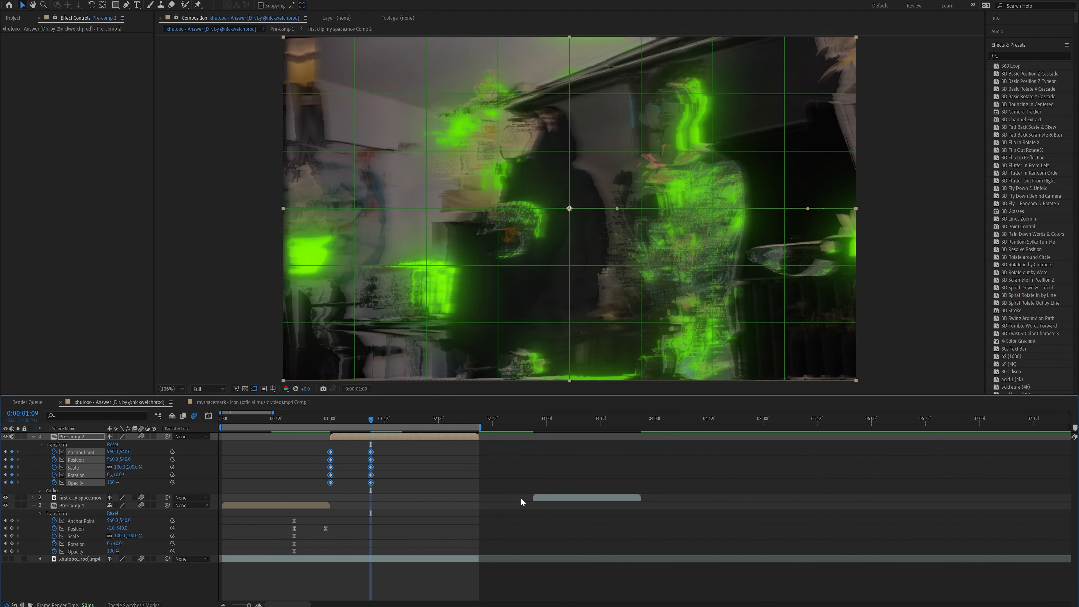
{"action": "key", "text": "space"}
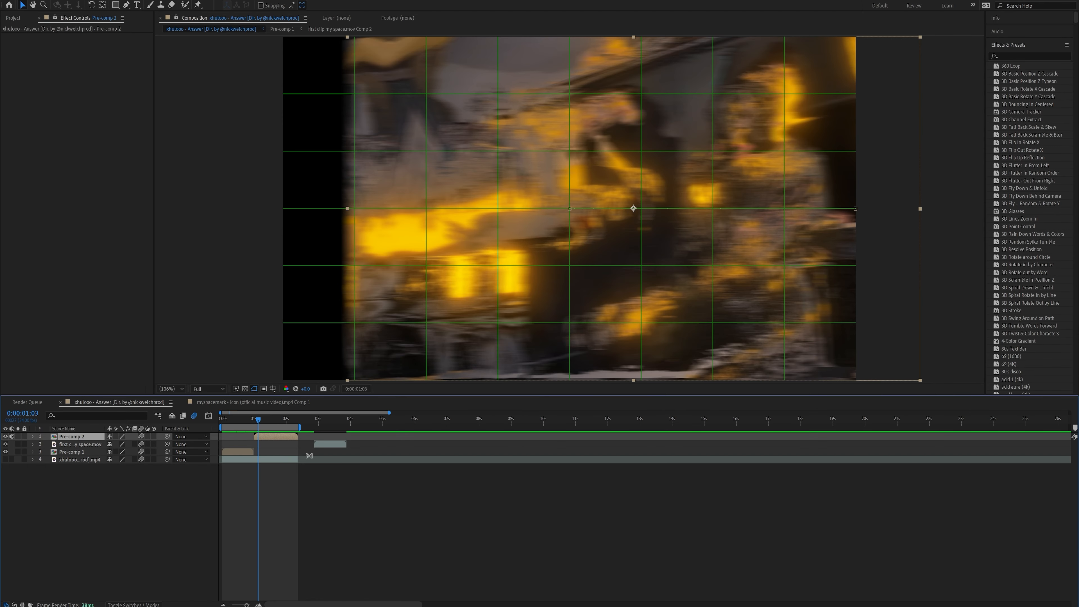
Apply the Motion Tile effect to Pre-comp 2 and set both Output Width and Output Height to 400
{"action": "key", "text": "ctrl+space"}
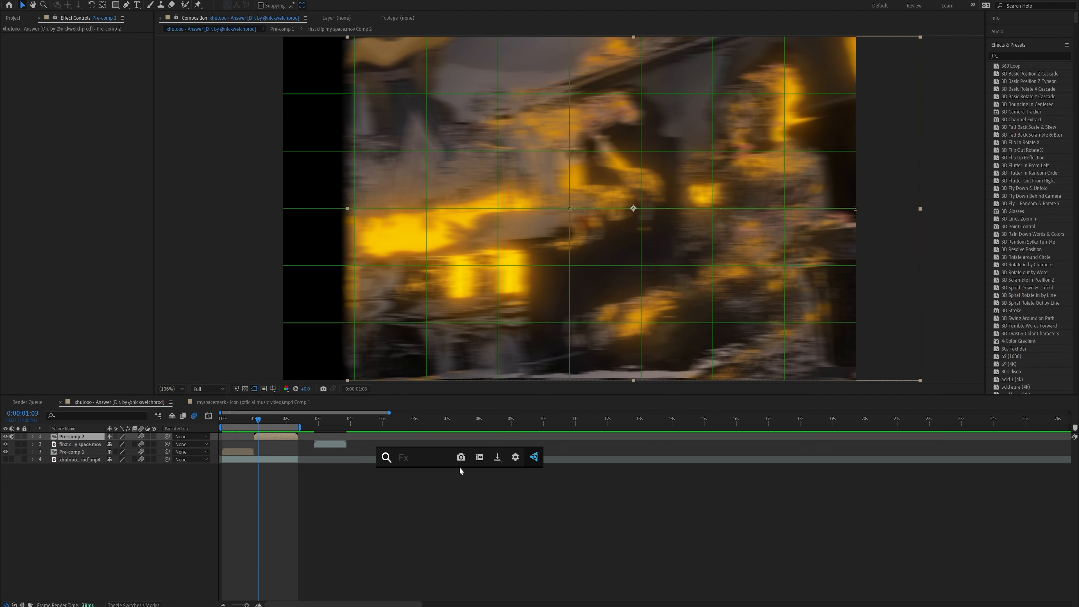
{"action": "type", "text": "moti"}
{"action": "key", "text": "Return"}
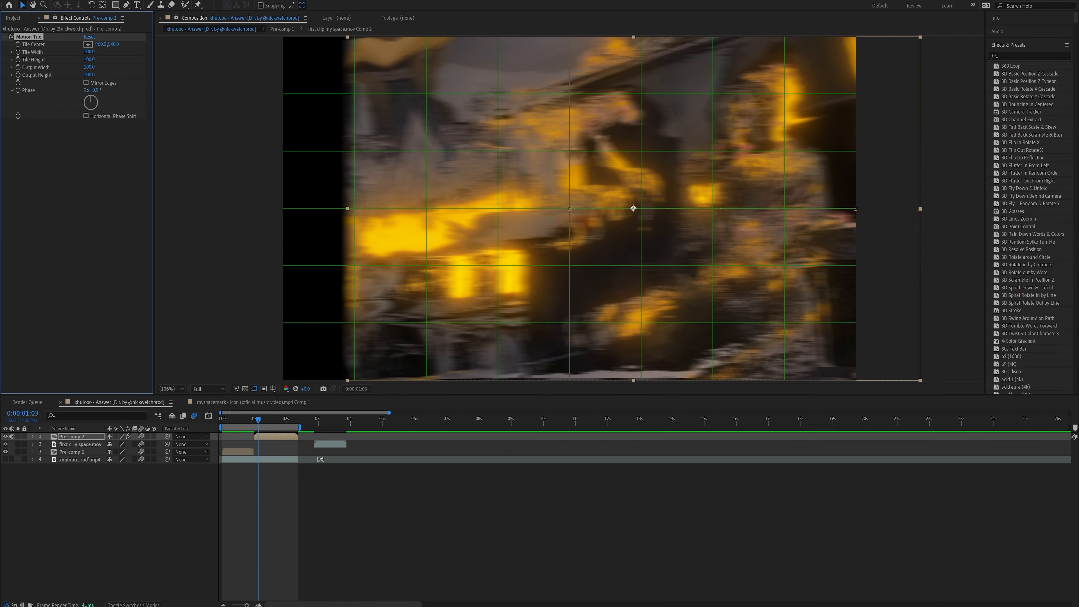
{"action": "left_click", "coordinate": [88, 67]}
{"action": "type", "text": "400"}
{"action": "key", "text": "Return"}
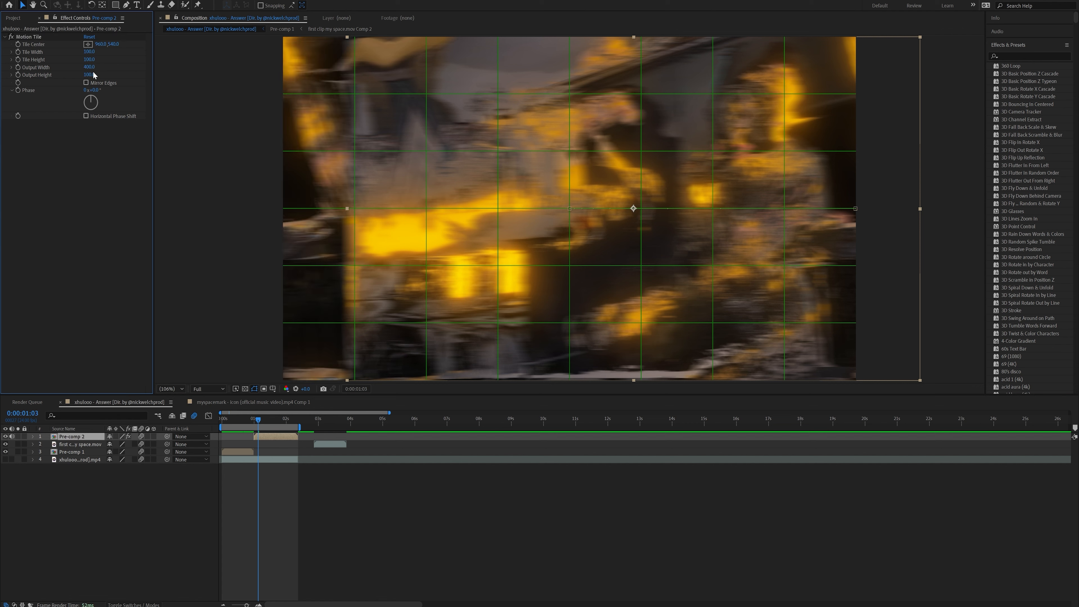
{"action": "left_click", "coordinate": [89, 75]}
{"action": "type", "text": "400"}
{"action": "key", "text": "Return"}
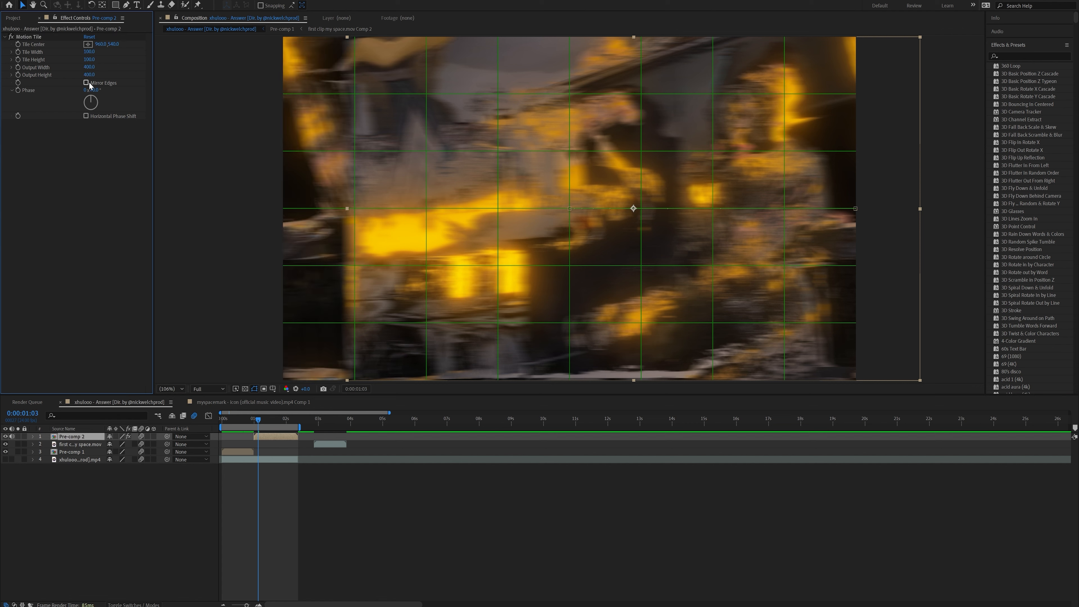